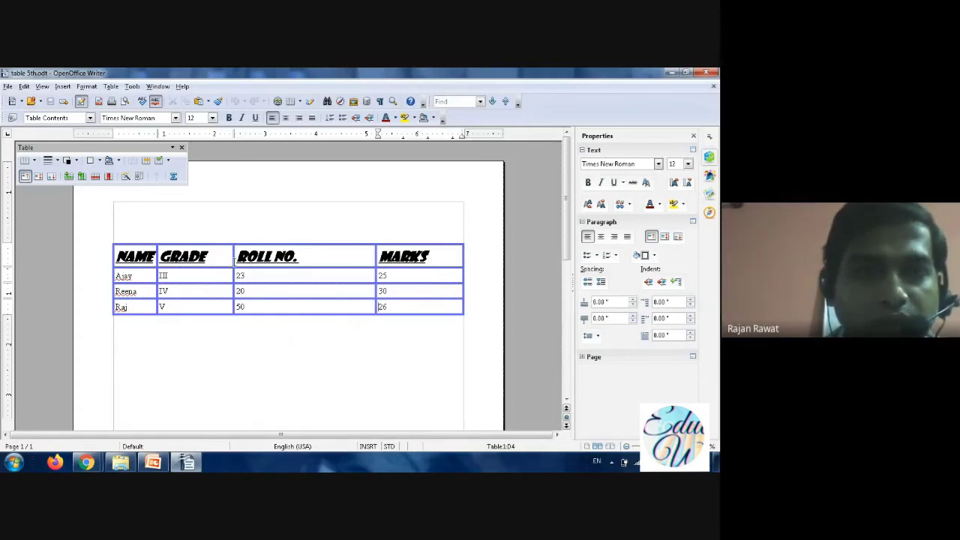
- Split the ROLL NO. header cell vertically into 2 cells
drag(237, 255, 255, 240)
click(332, 259)
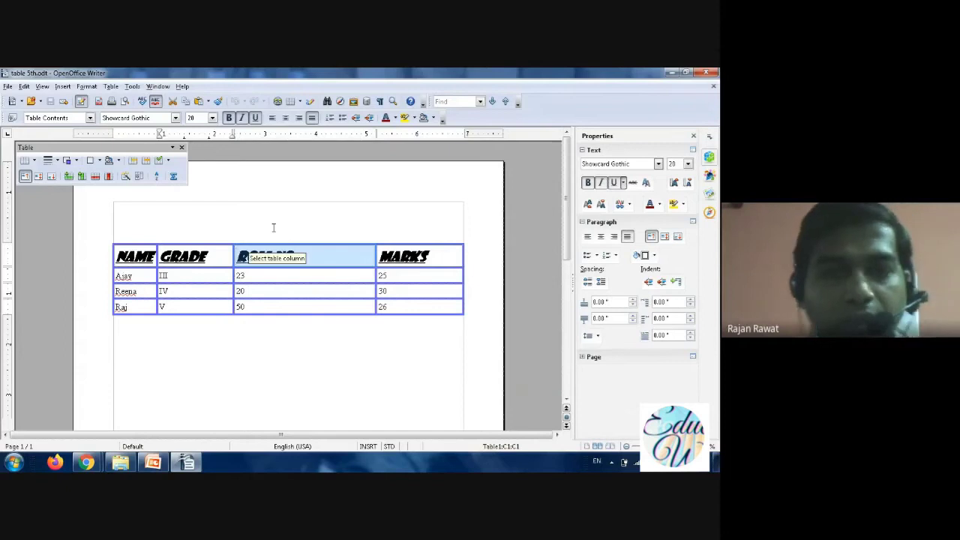
click(110, 87)
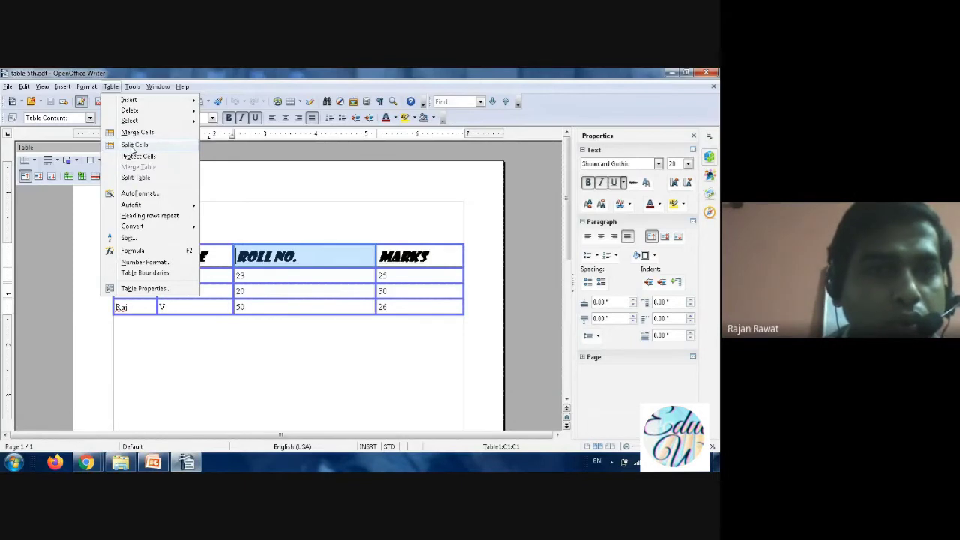
click(133, 146)
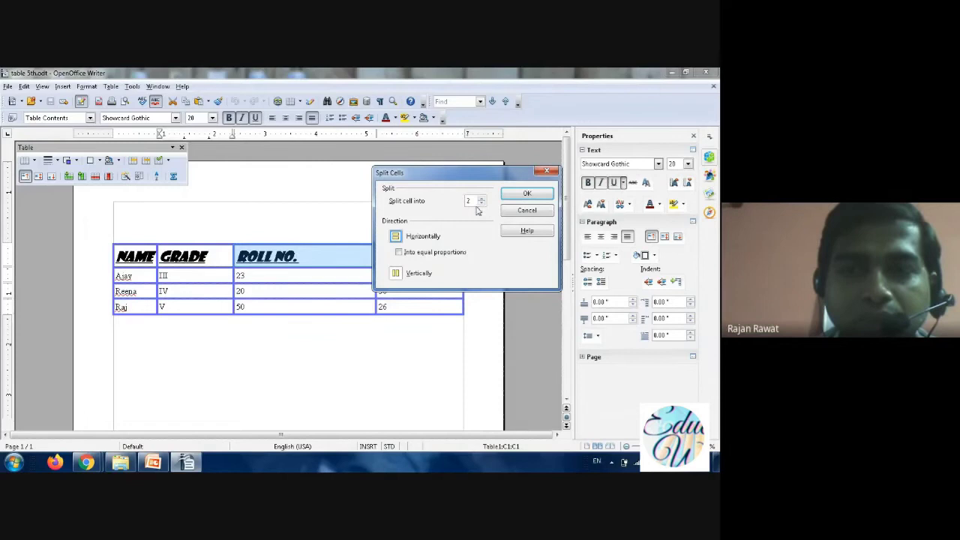
click(396, 274)
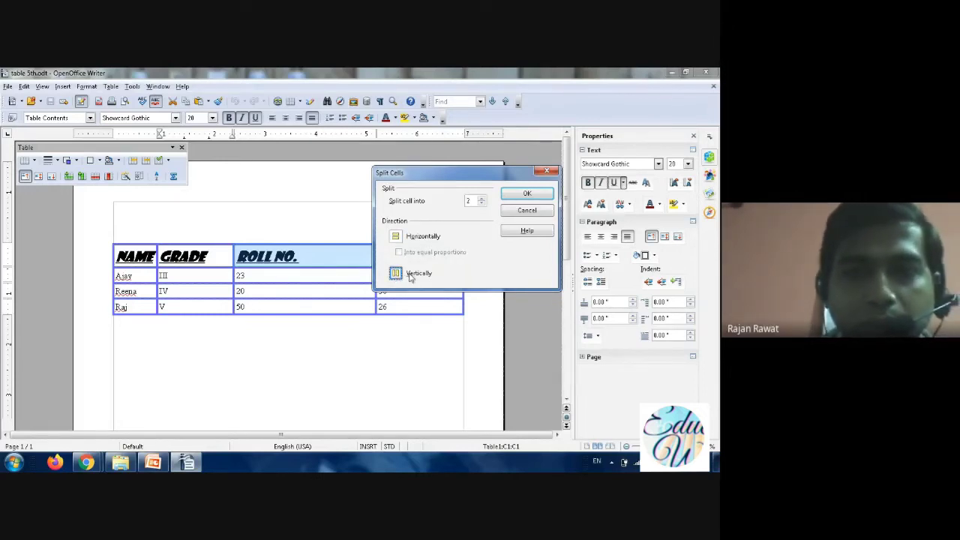
click(526, 195)
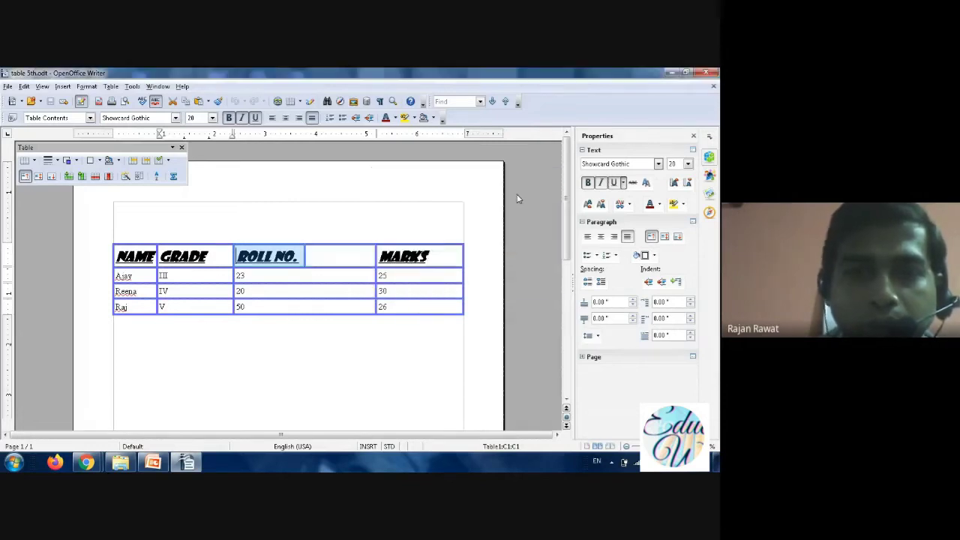
click(389, 227)
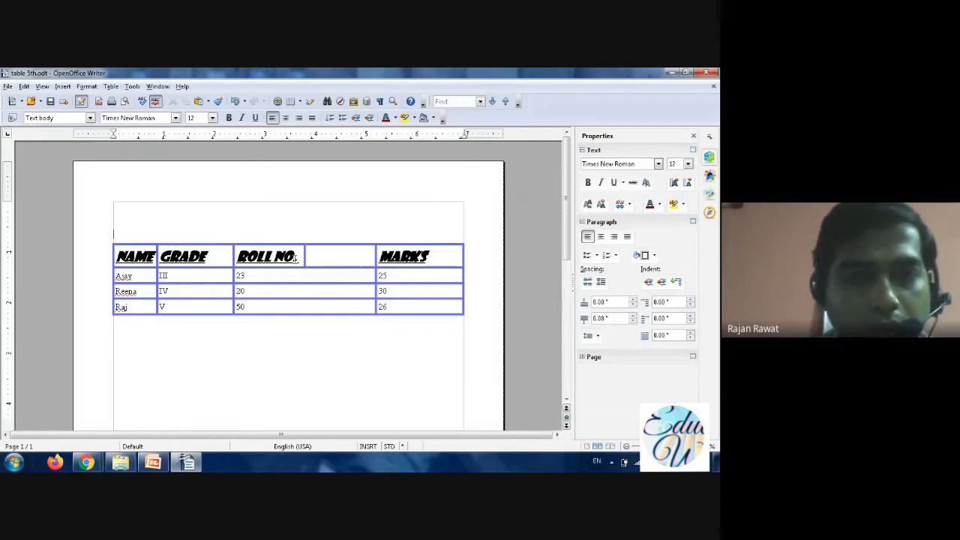
click(294, 257)
text(.)
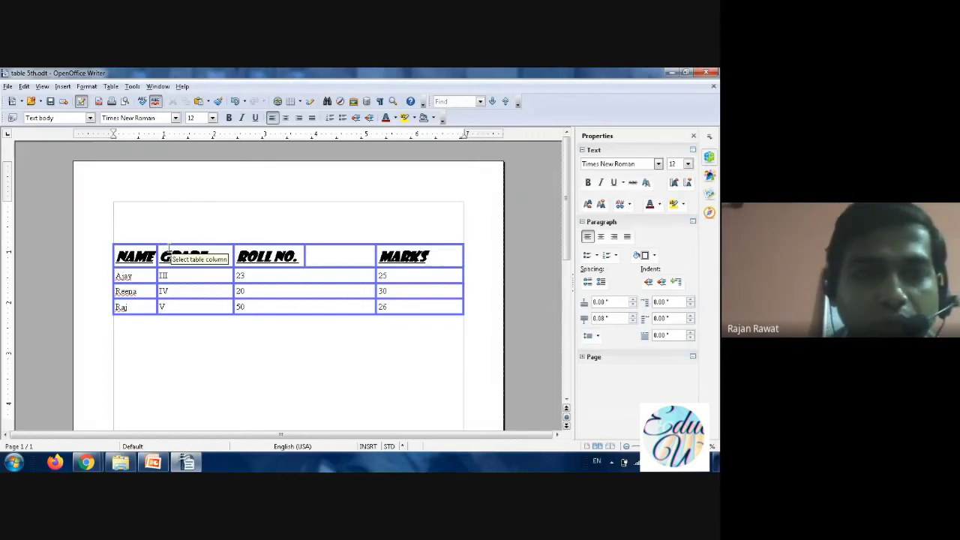
- Split the GRADE header cell horizontally into 2 cells
drag(167, 252, 235, 257)
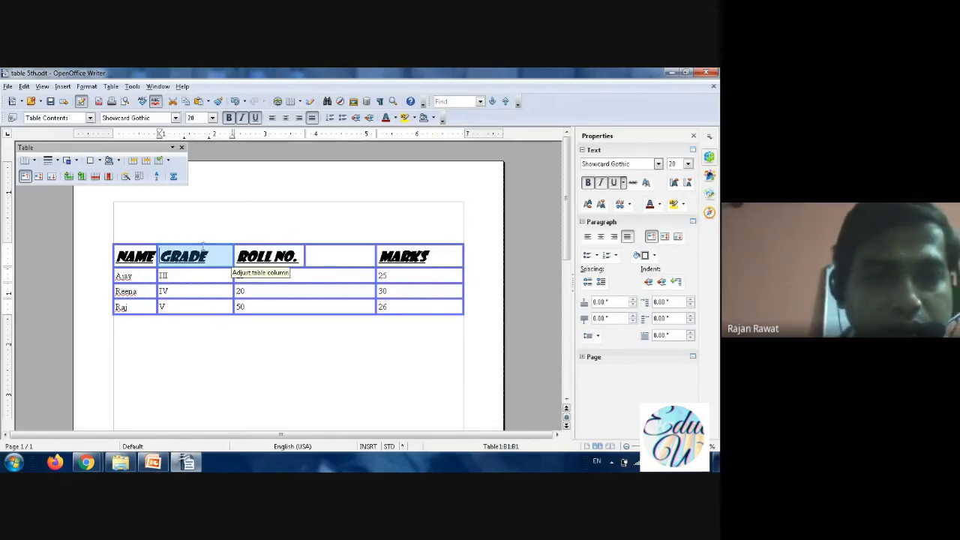
click(112, 87)
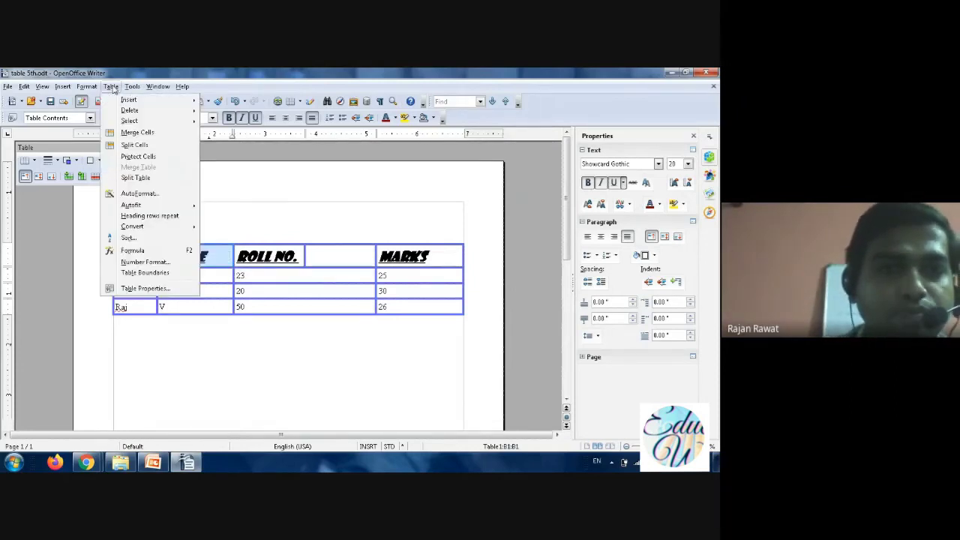
click(143, 146)
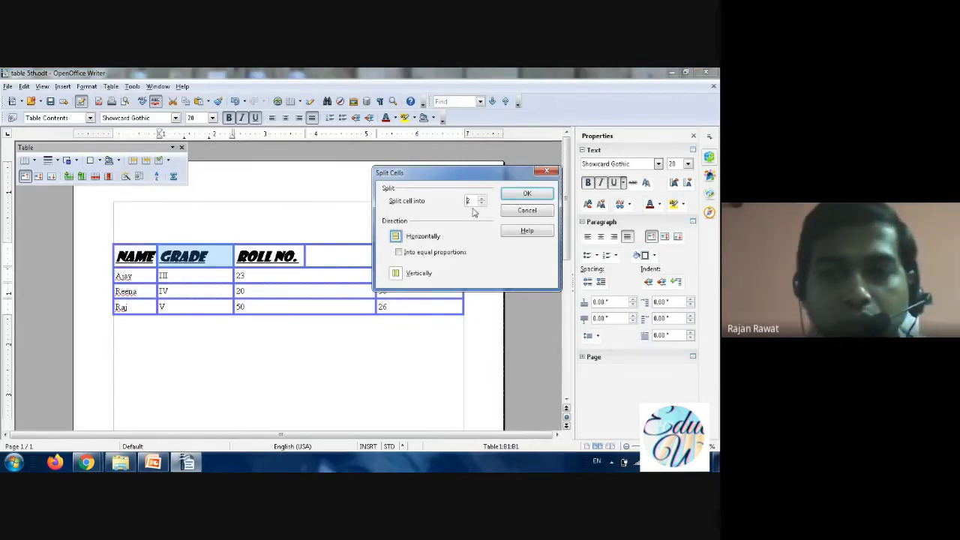
click(395, 274)
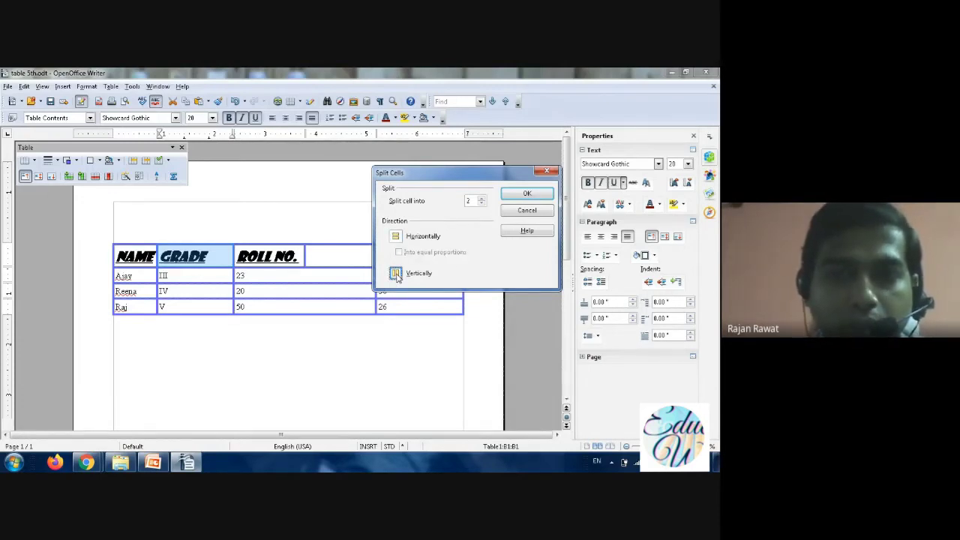
click(395, 237)
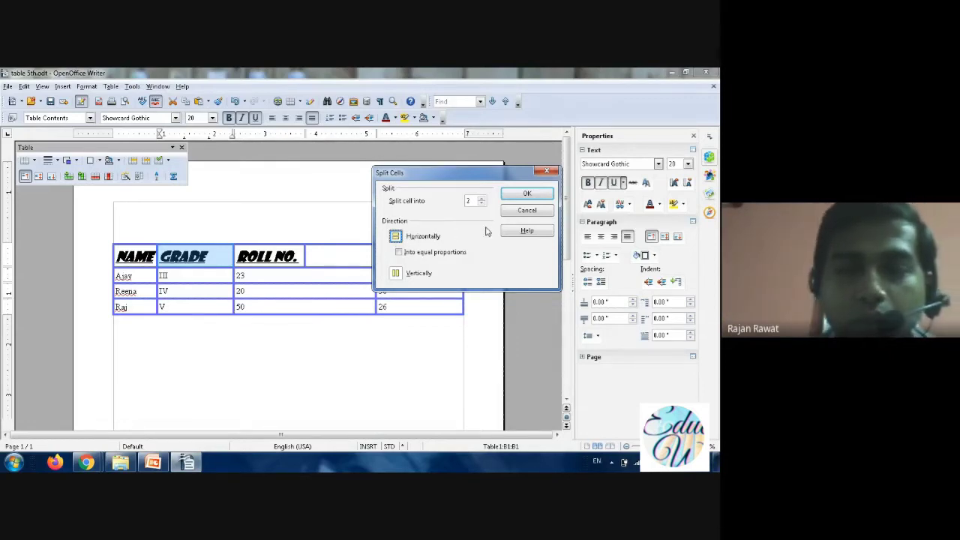
click(517, 194)
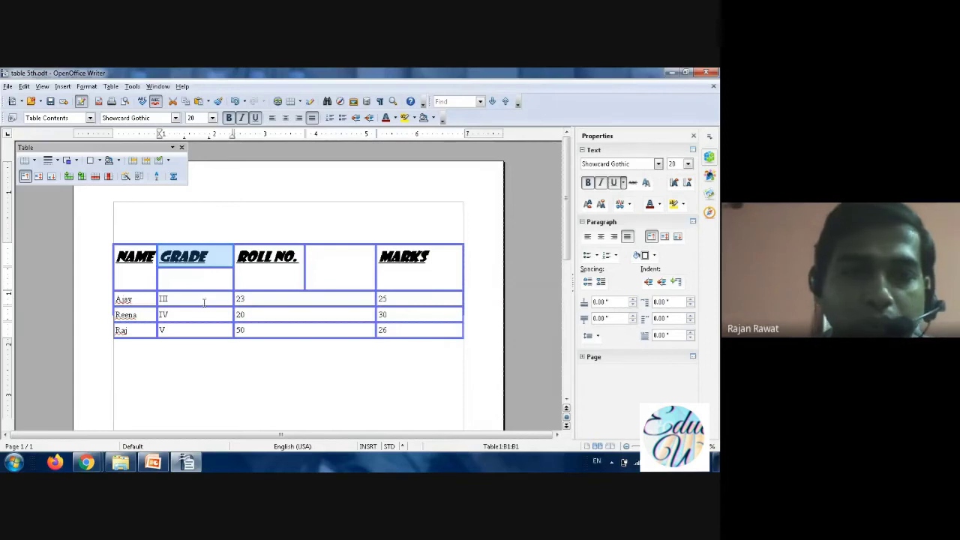
click(200, 276)
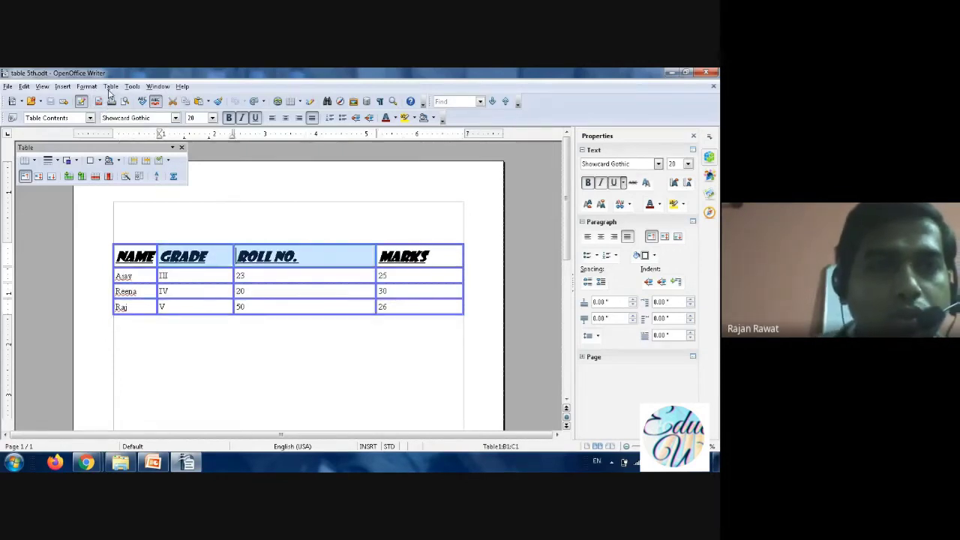
click(111, 87)
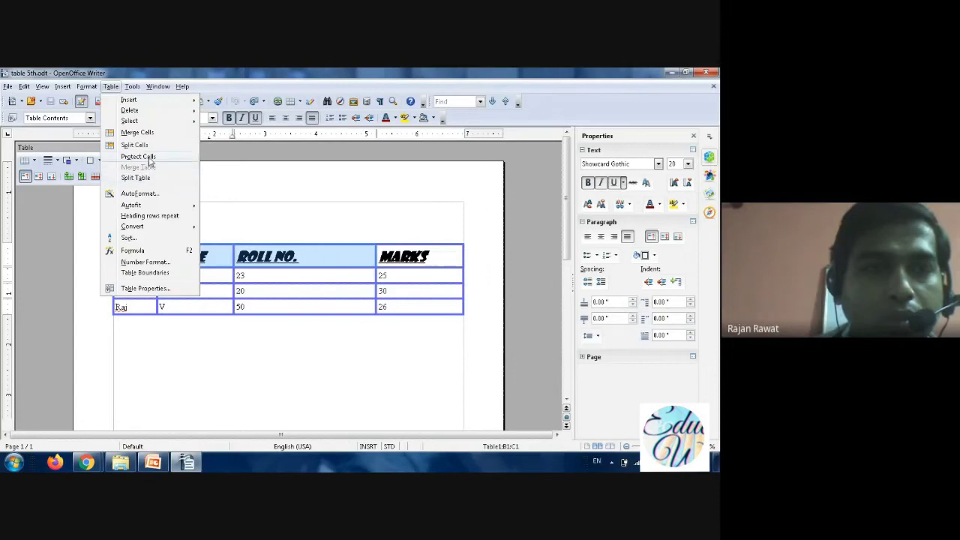
click(228, 205)
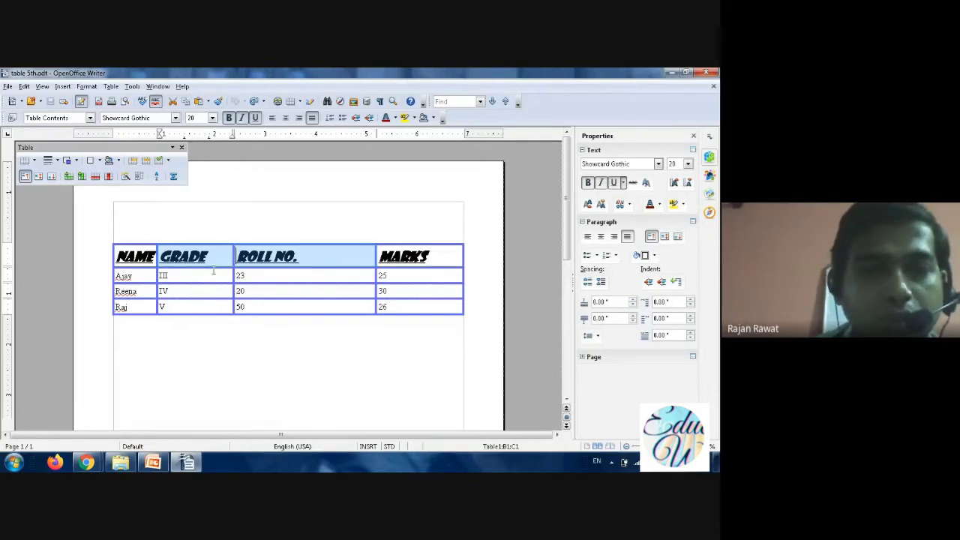
click(236, 222)
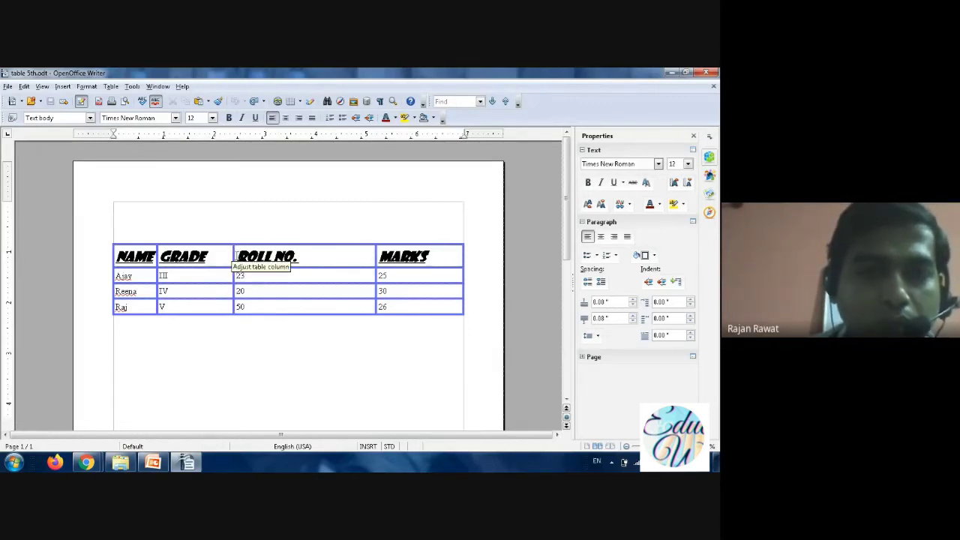
- Merge the GRADE and ROLL NO. header cells into one cell
drag(162, 257, 314, 263)
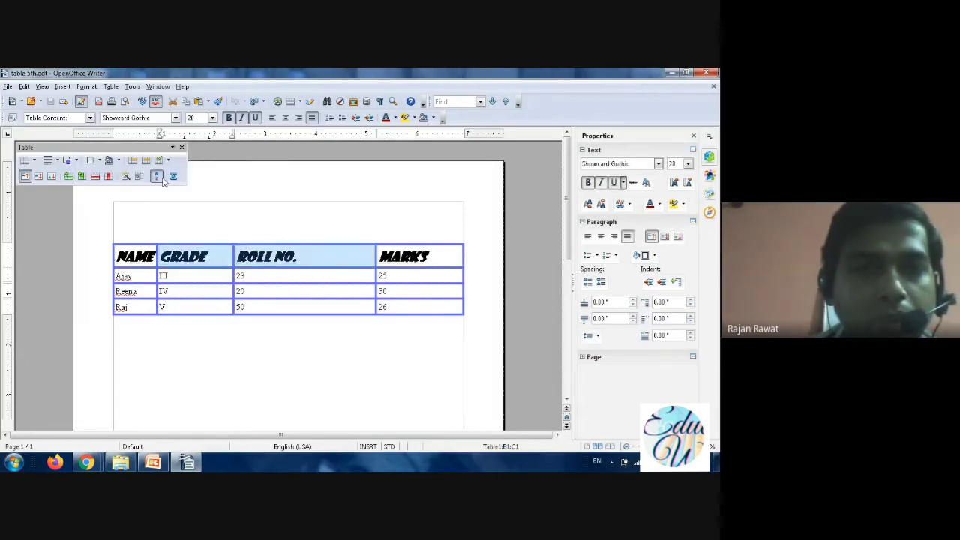
click(111, 87)
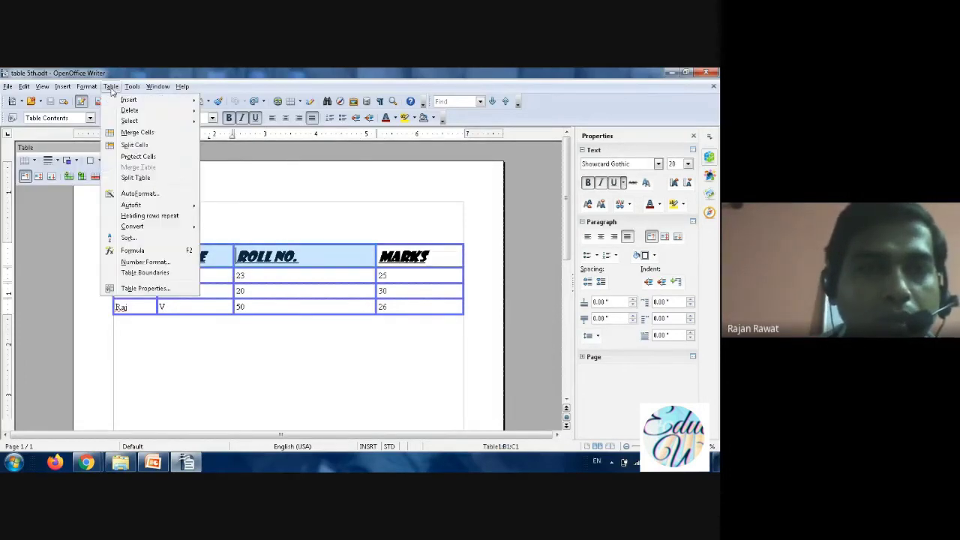
click(147, 134)
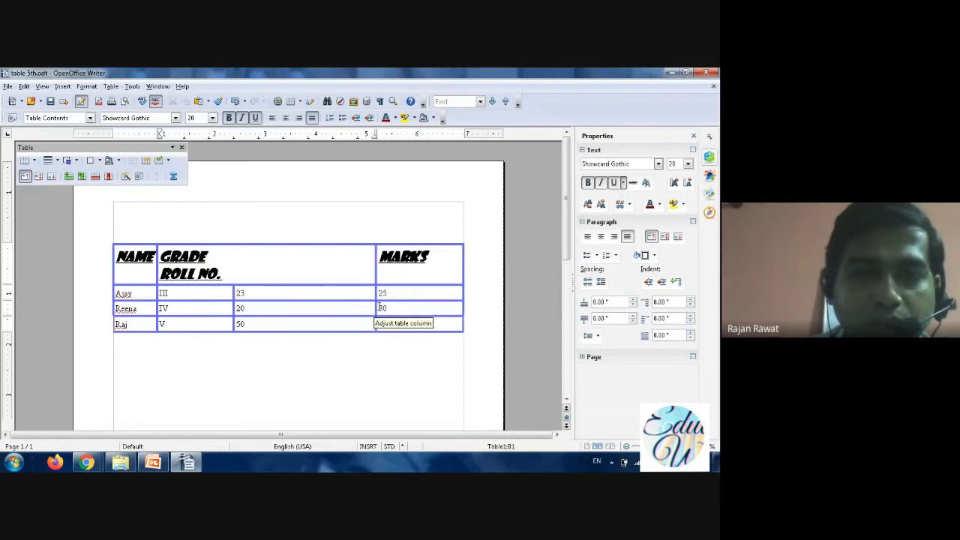
- Merge the roll number cell containing 20 with the adjacent marks cell containing 30
drag(251, 307, 437, 312)
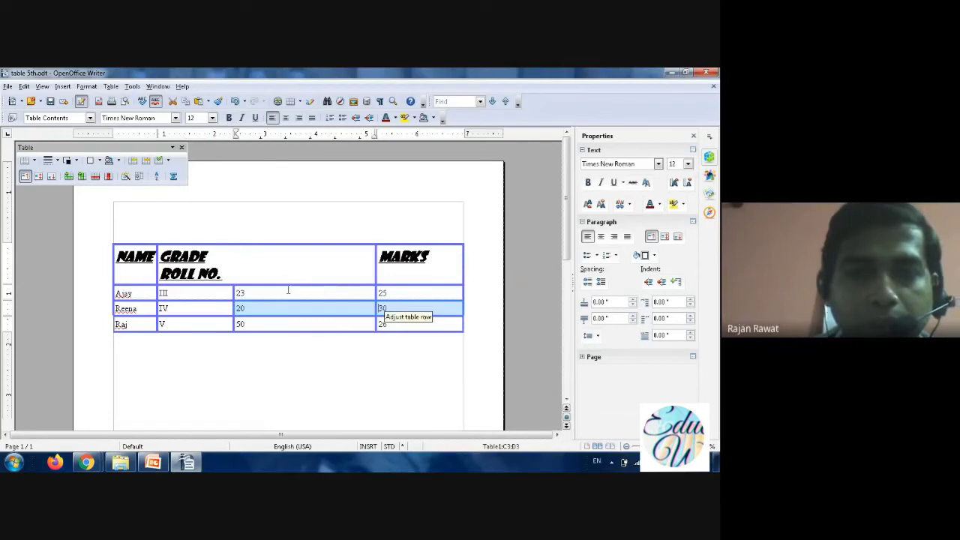
click(111, 87)
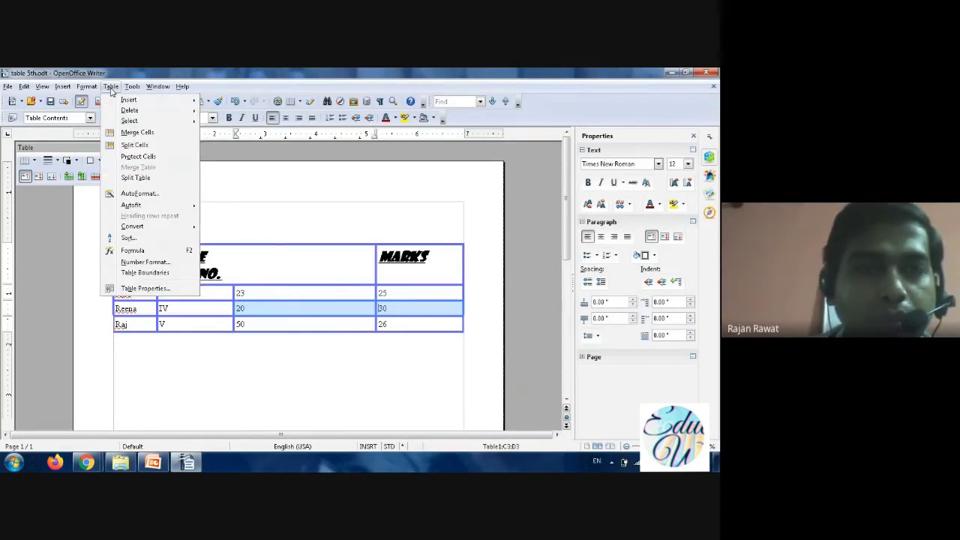
click(137, 134)
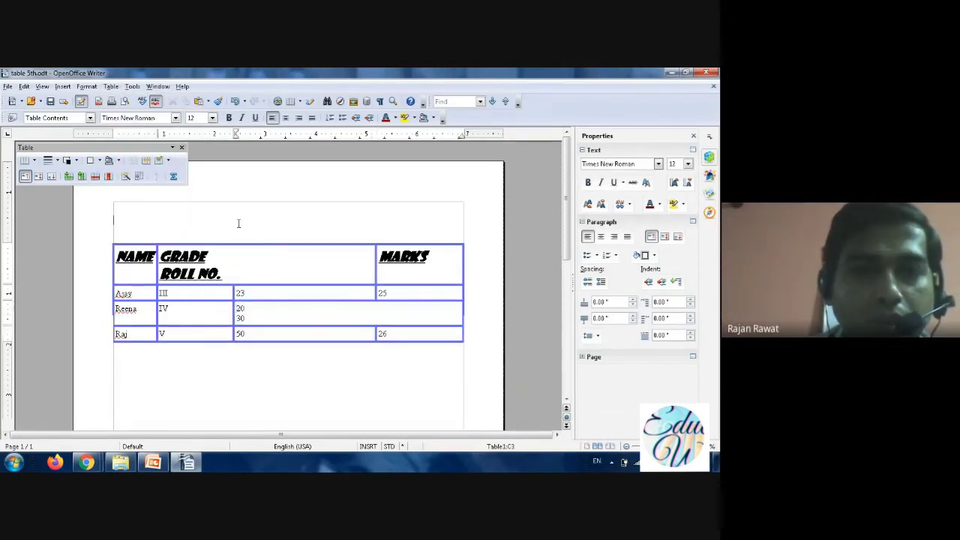
click(265, 347)
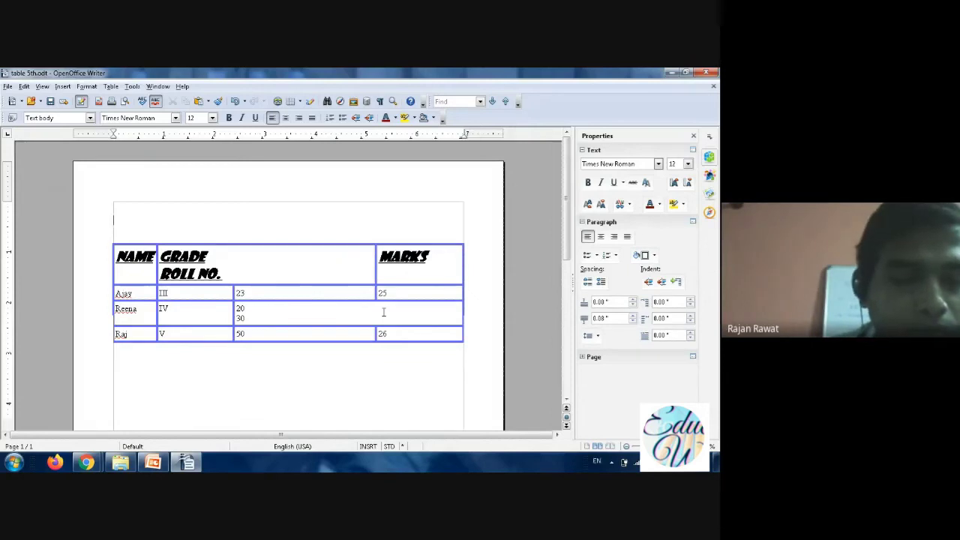
- Undo both cell merges in the table
key(ctrl+z)
key(ctrl+z)
key(ctrl+z)
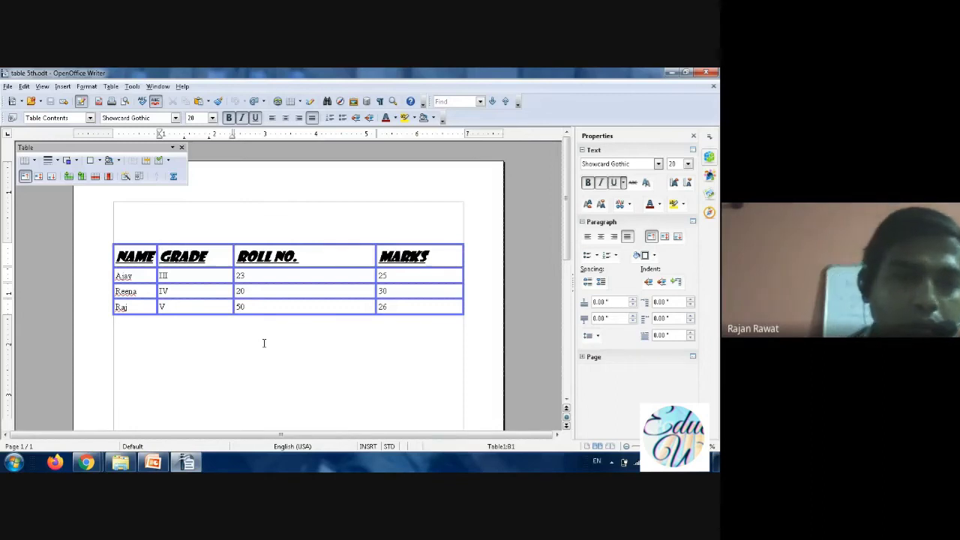
click(87, 87)
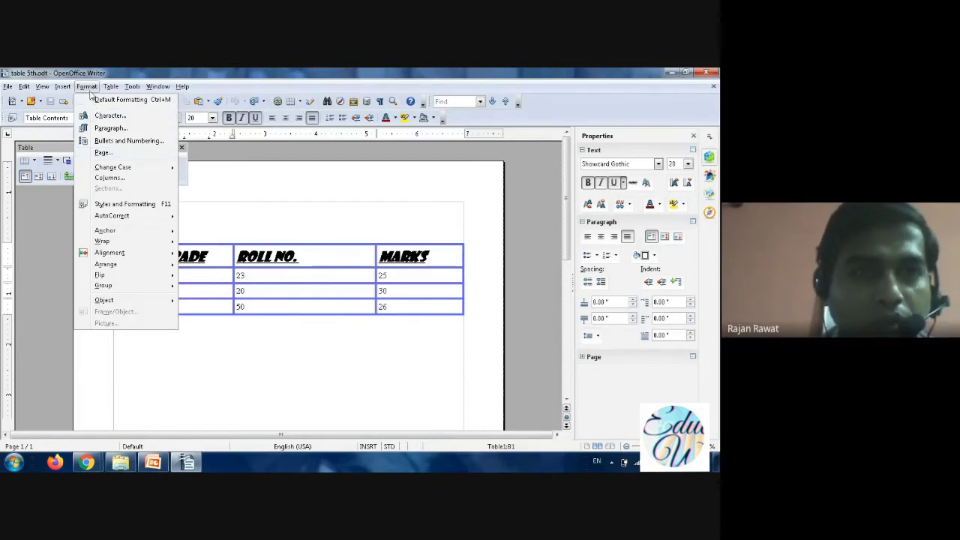
click(103, 152)
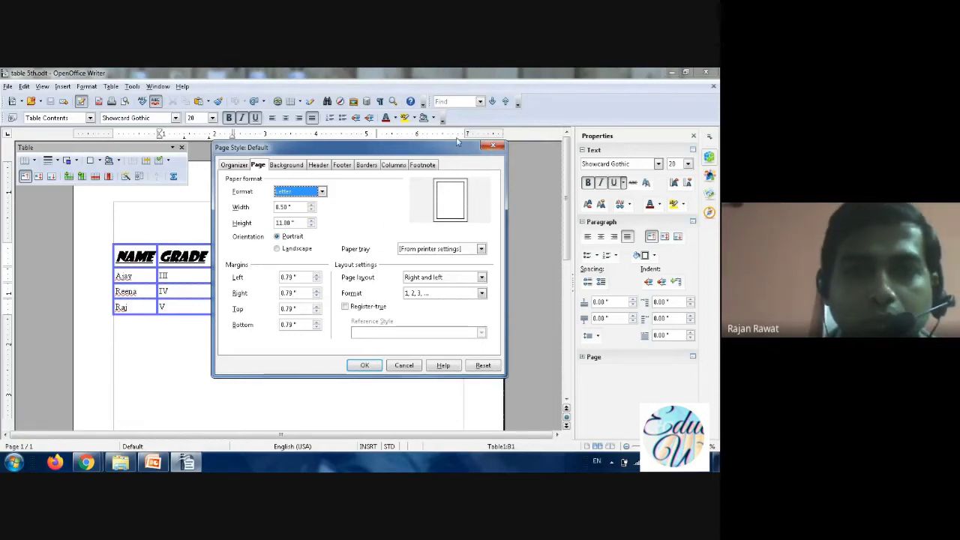
click(493, 145)
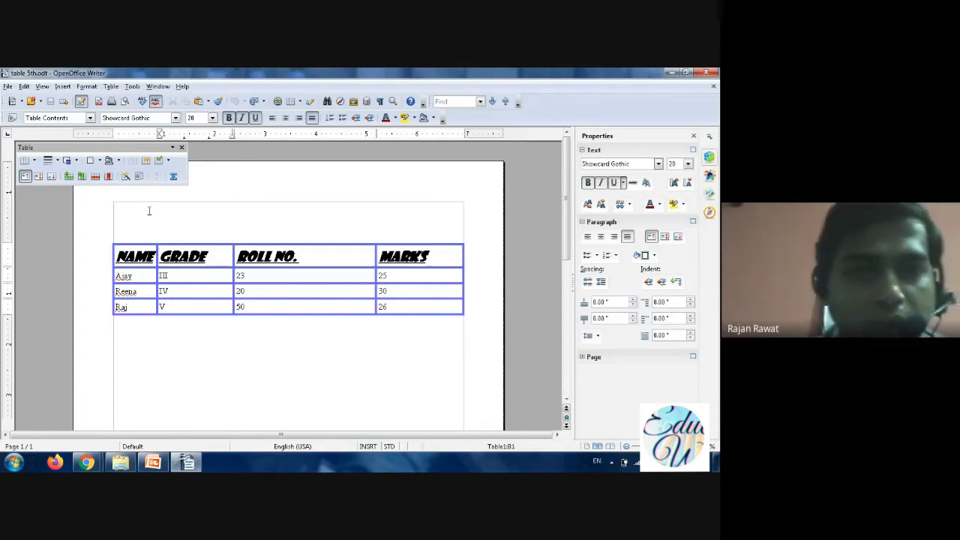
- Turn on the header in the Default page style and apply the change
click(87, 86)
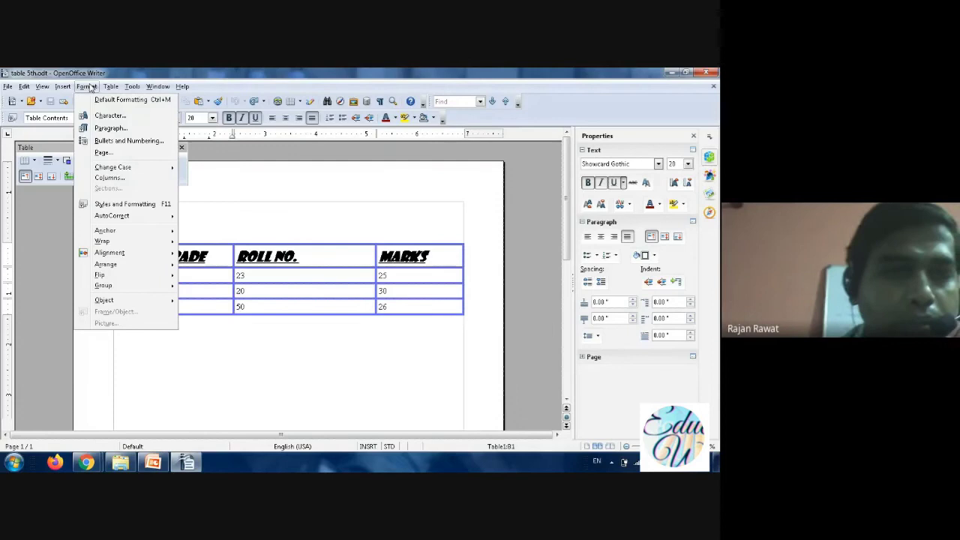
click(109, 154)
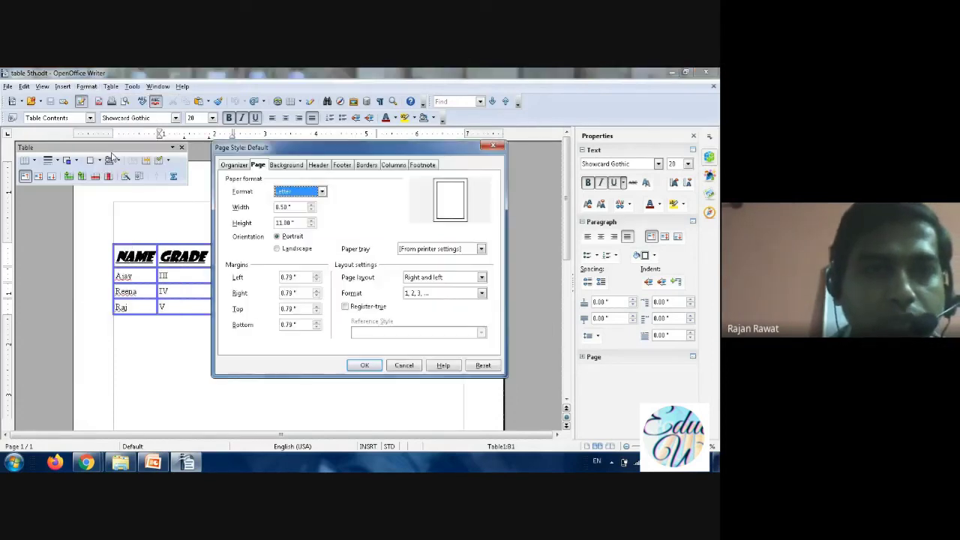
click(322, 167)
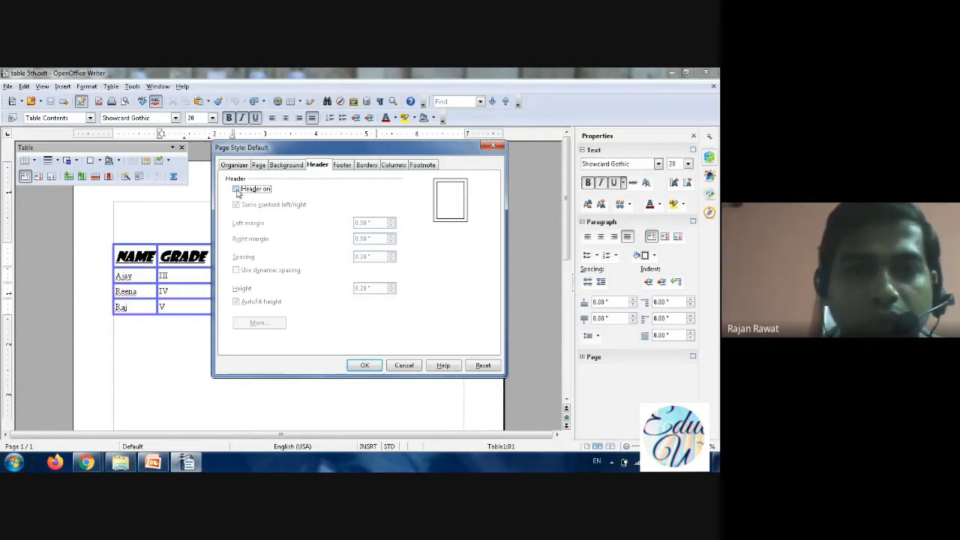
click(236, 189)
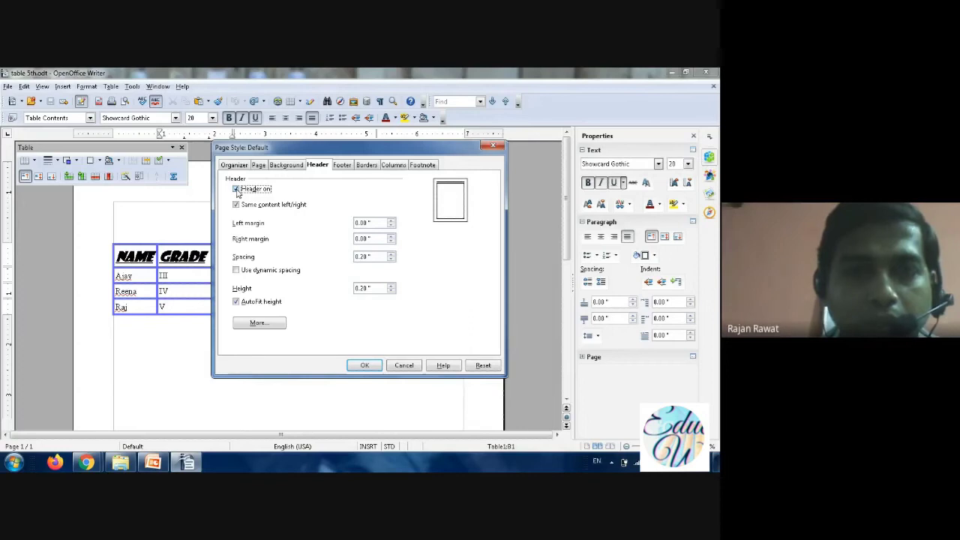
click(366, 365)
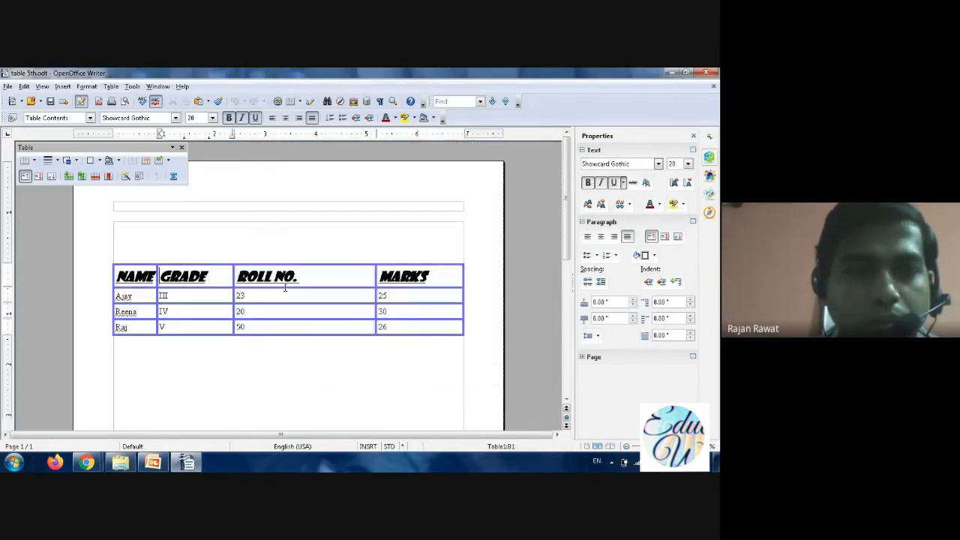
- Enter "Table of 4th class" as the page header text
click(156, 206)
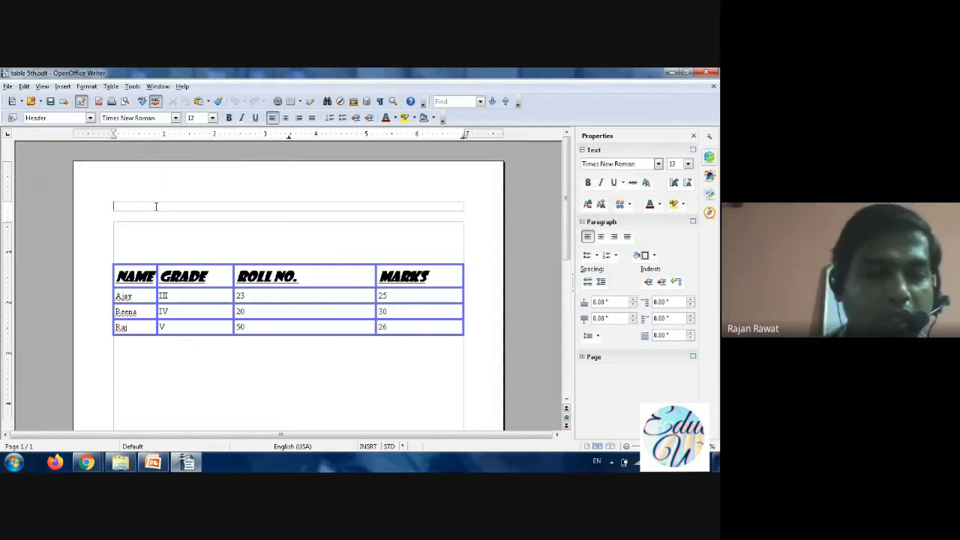
text(tab)
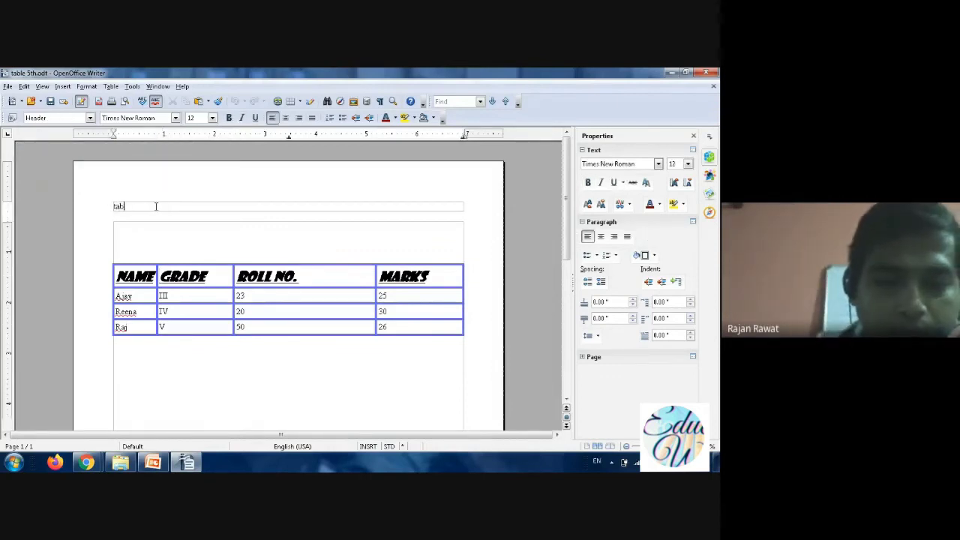
text(le )
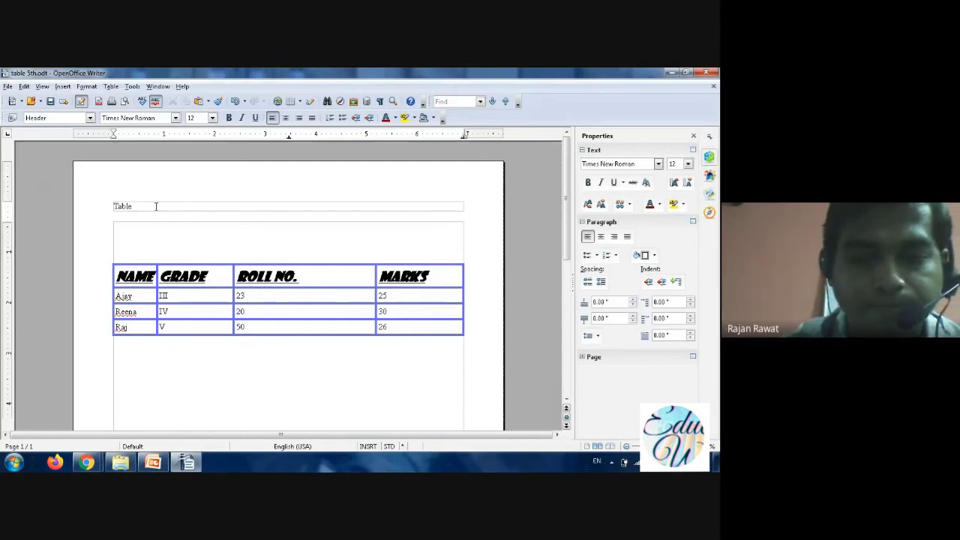
text(of)
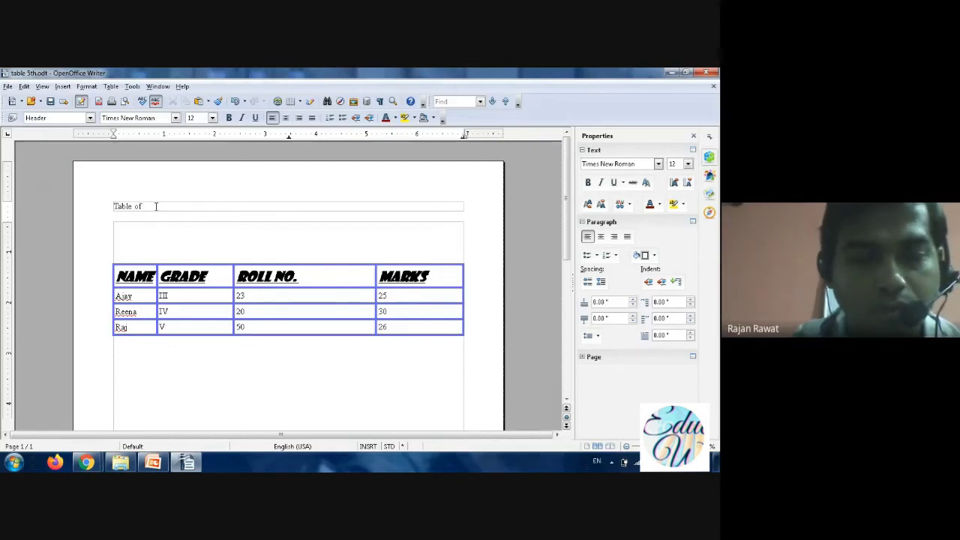
text( 4)
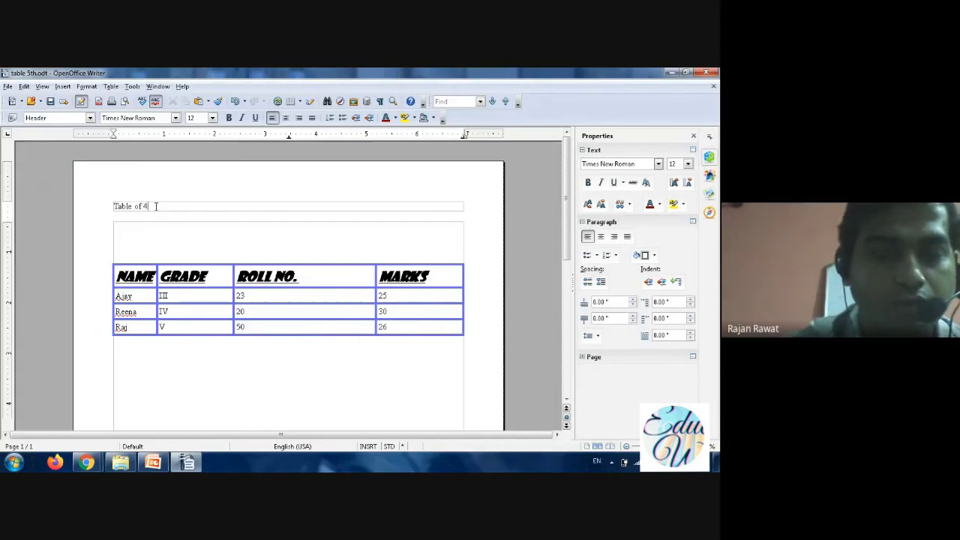
text(th)
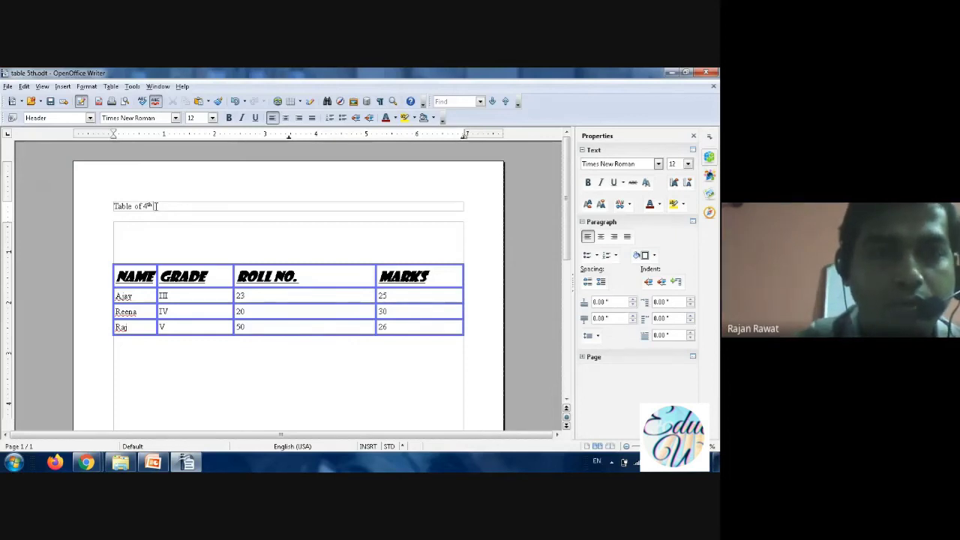
text( class)
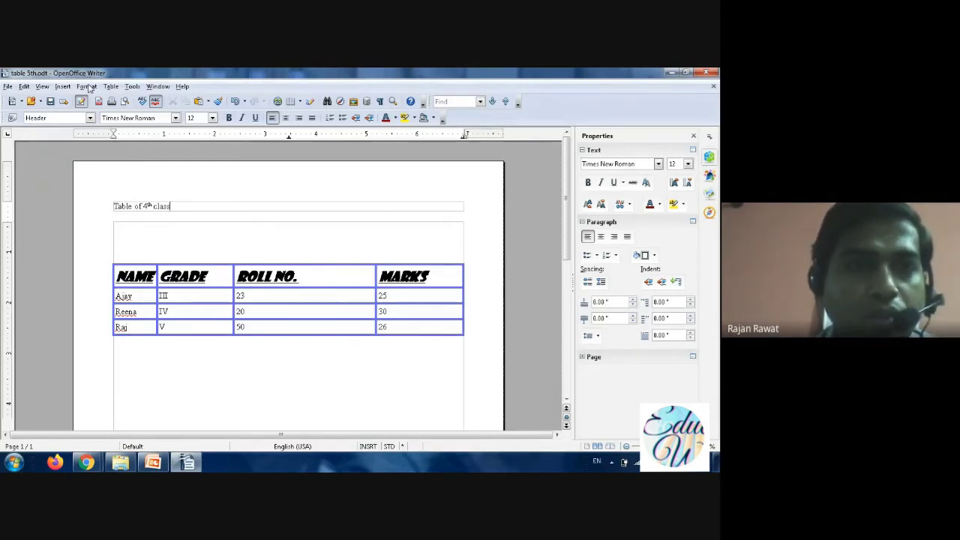
- Turn on the footer in the Default page style and apply the change
click(87, 86)
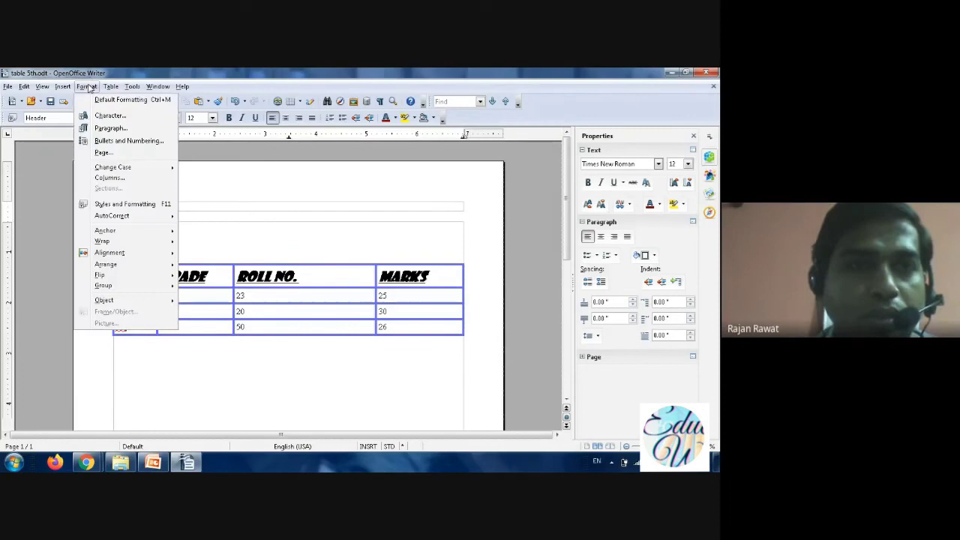
click(102, 153)
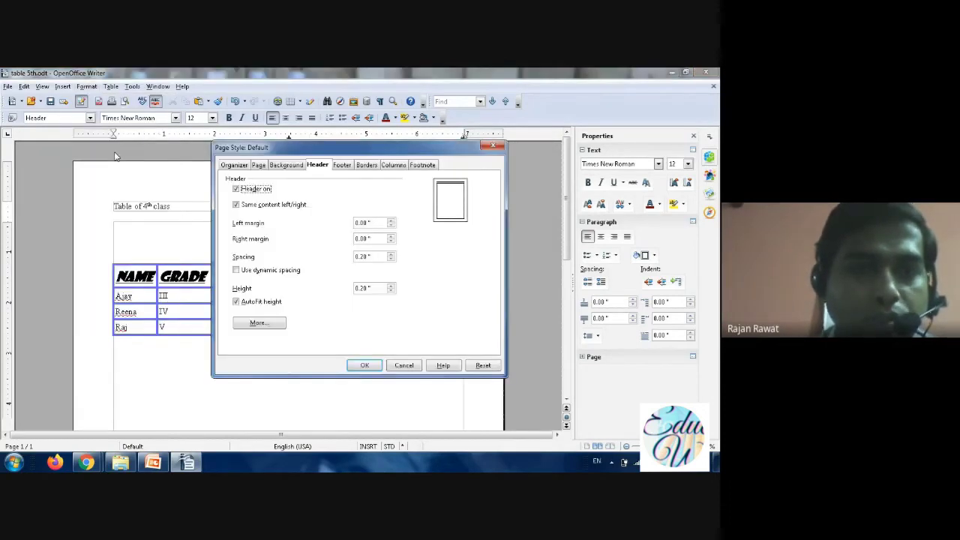
click(341, 166)
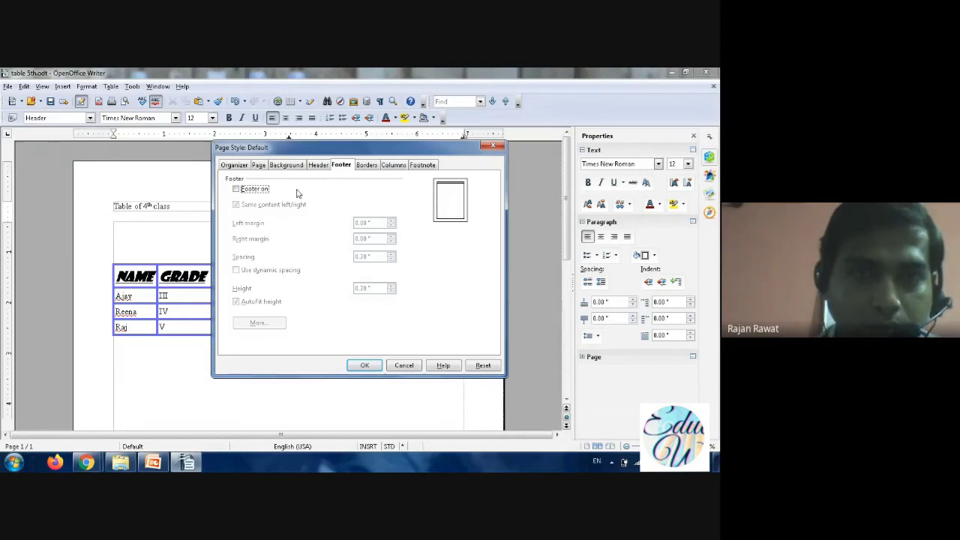
click(236, 188)
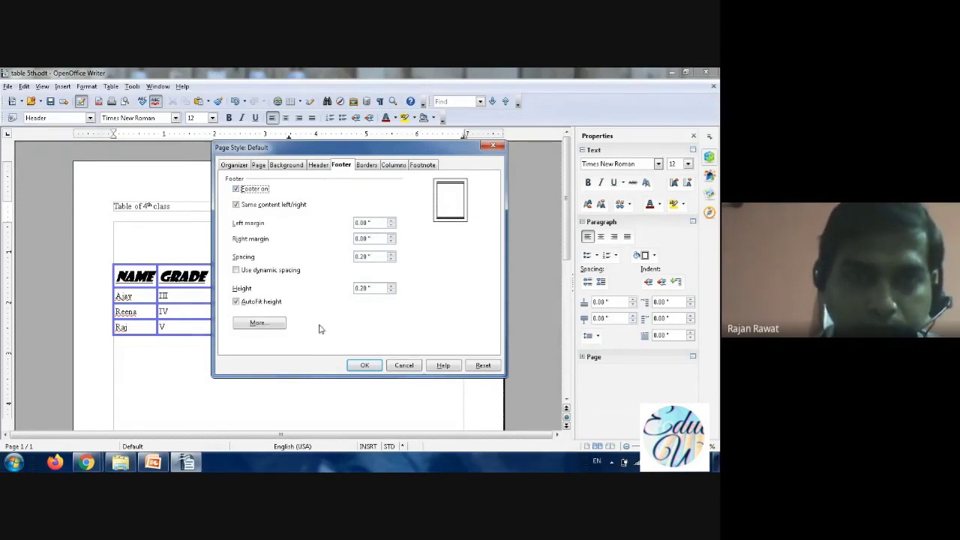
click(364, 366)
- Enter "Page no. -1" as the page footer text
scroll(308, 367, down, 3)
scroll(308, 367, down, 5)
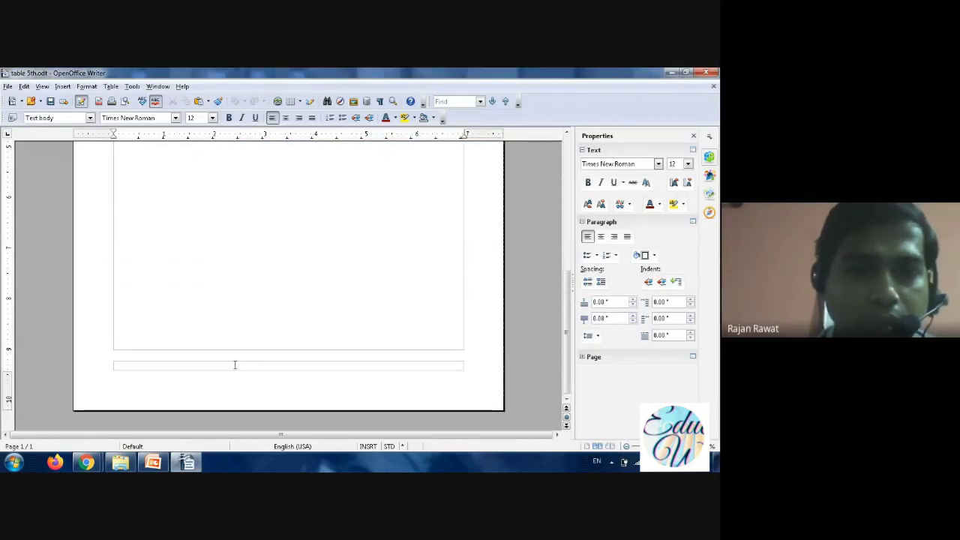
click(235, 364)
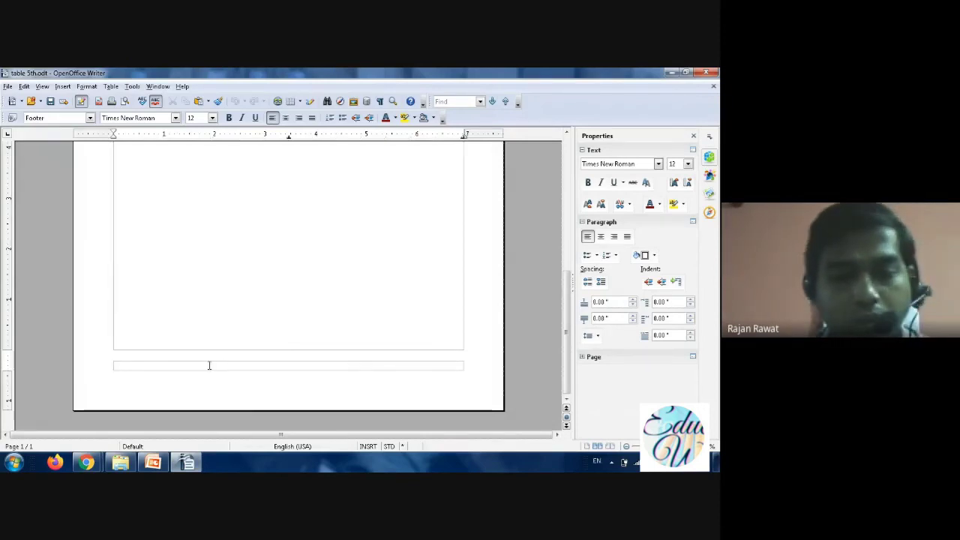
text(Page )
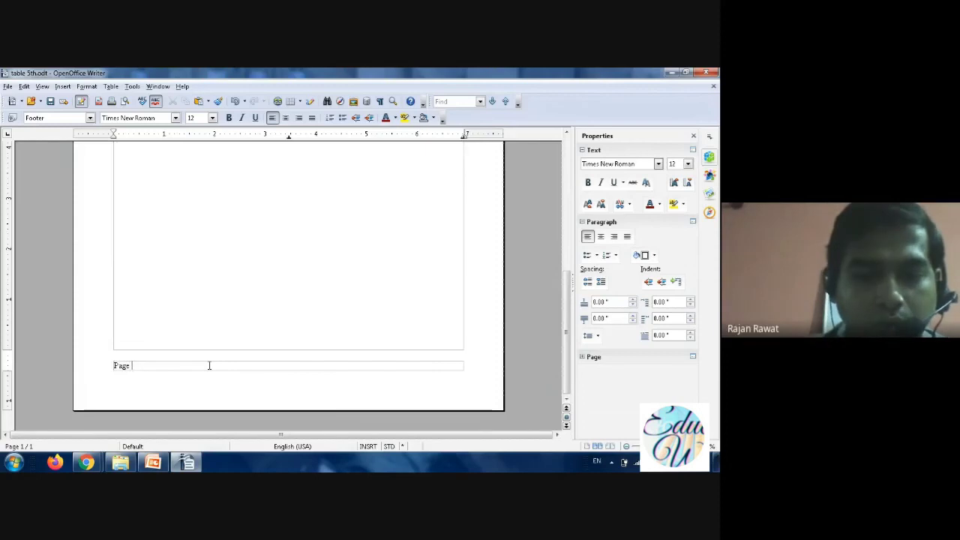
text(no. -)
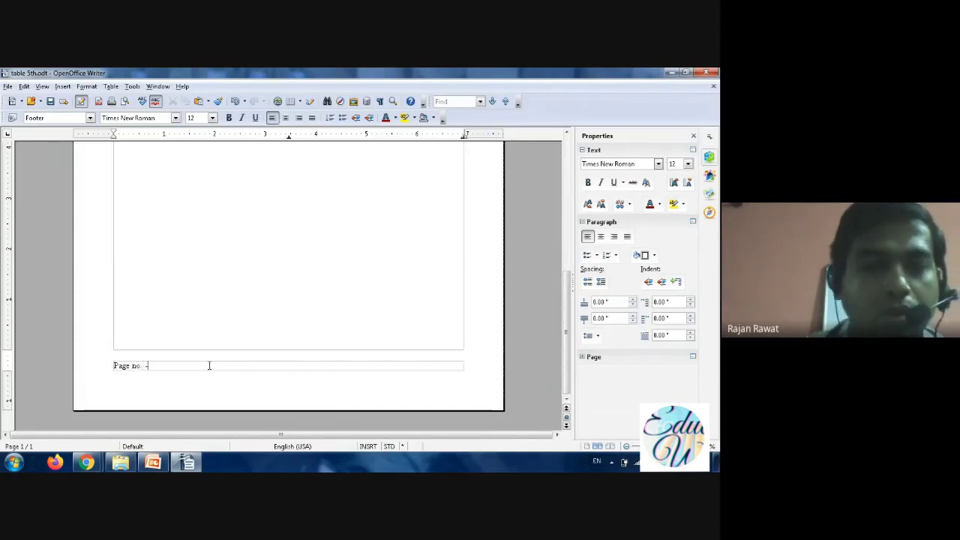
text(1)
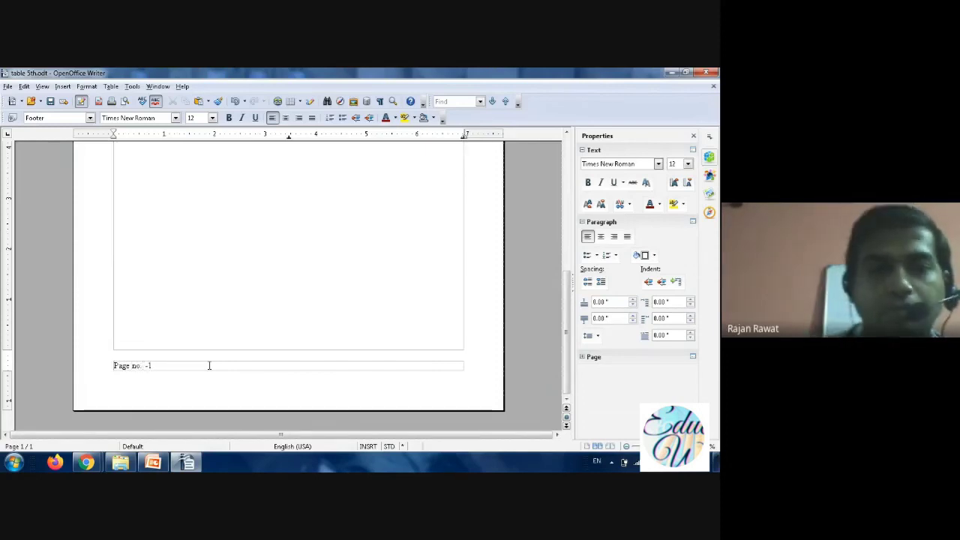
scroll(242, 324, up, 5)
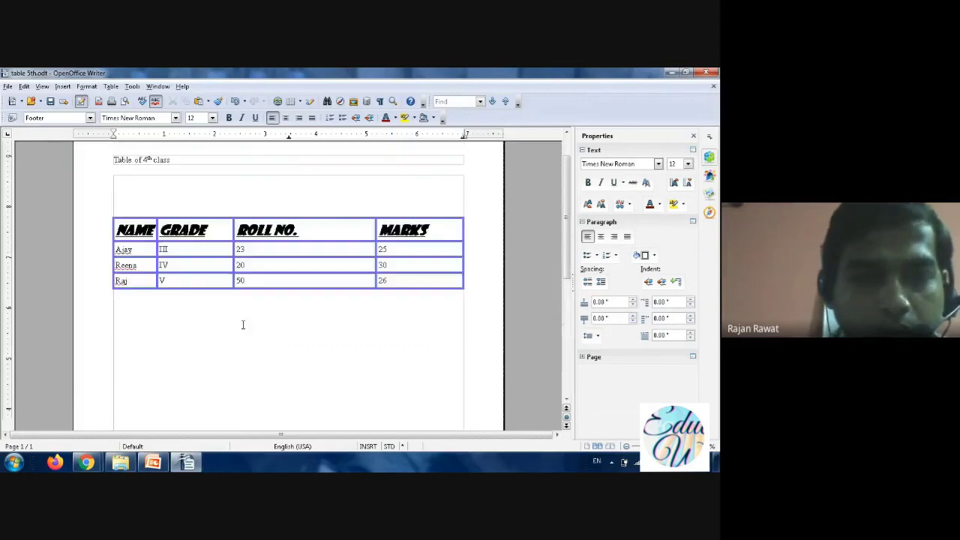
scroll(242, 324, up, 1)
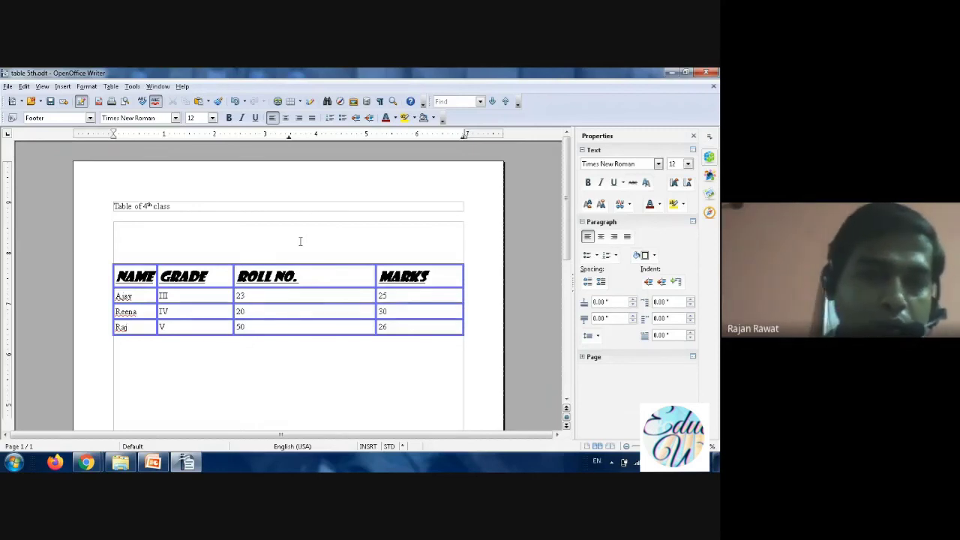
scroll(299, 244, down, 5)
scroll(255, 287, down, 5)
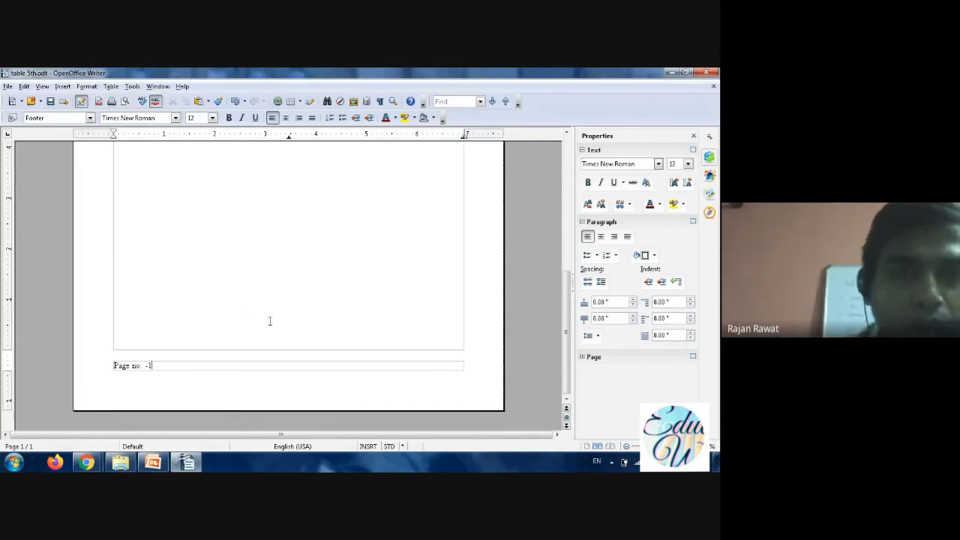
scroll(268, 321, up, 8)
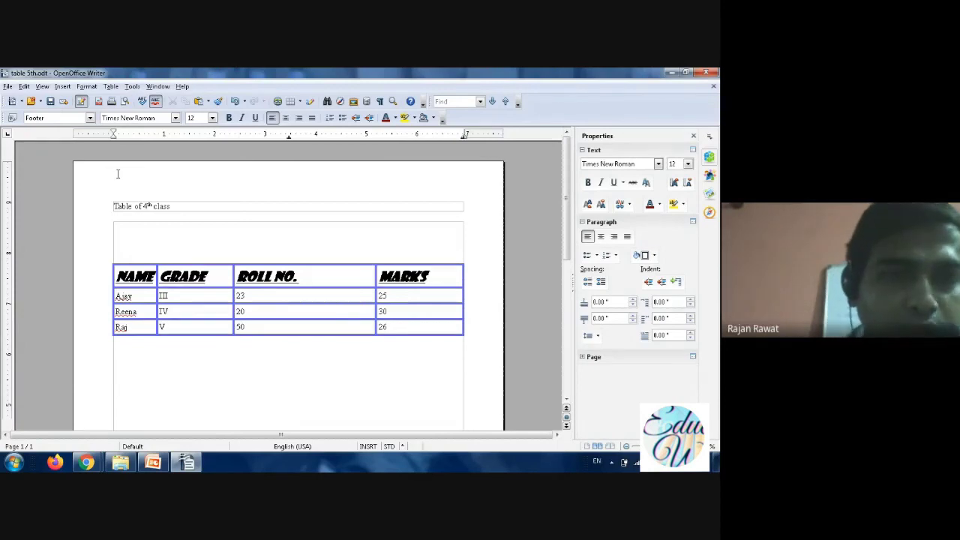
- Compare the Portrait and Landscape orientations in the Default page style, then apply Landscape to the page
click(87, 87)
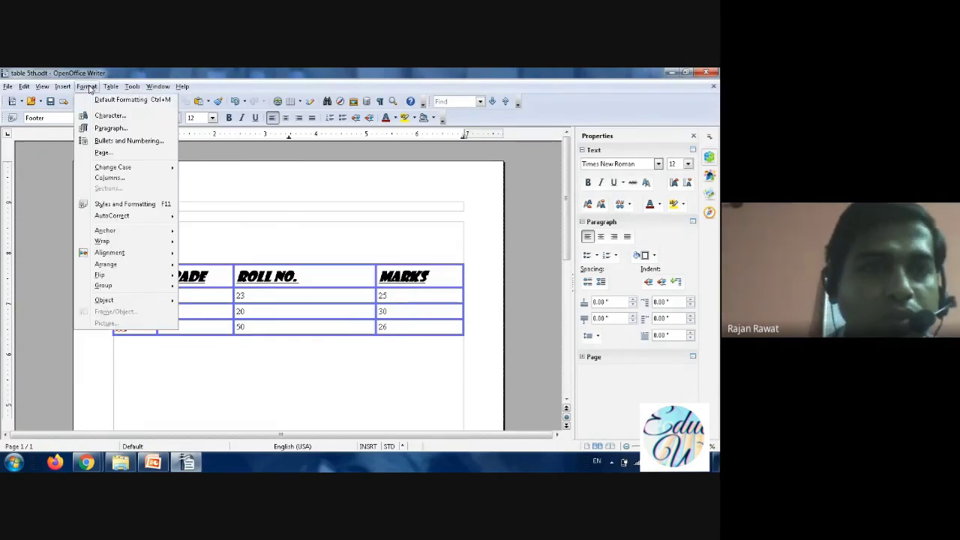
click(103, 153)
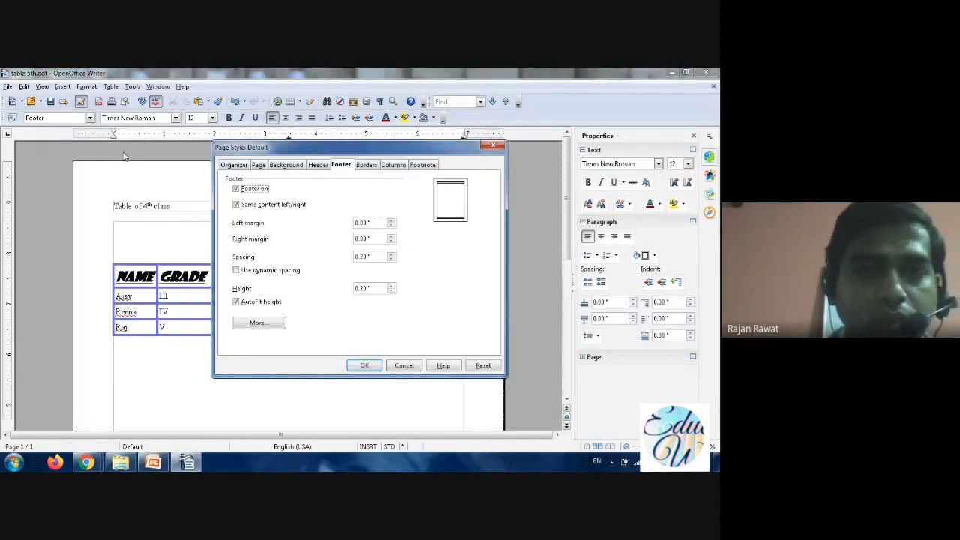
click(257, 165)
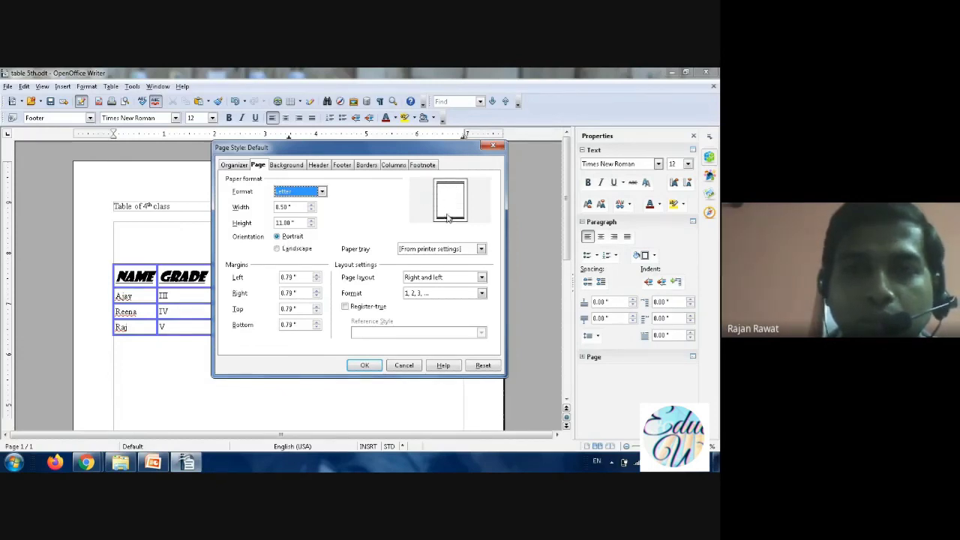
click(277, 249)
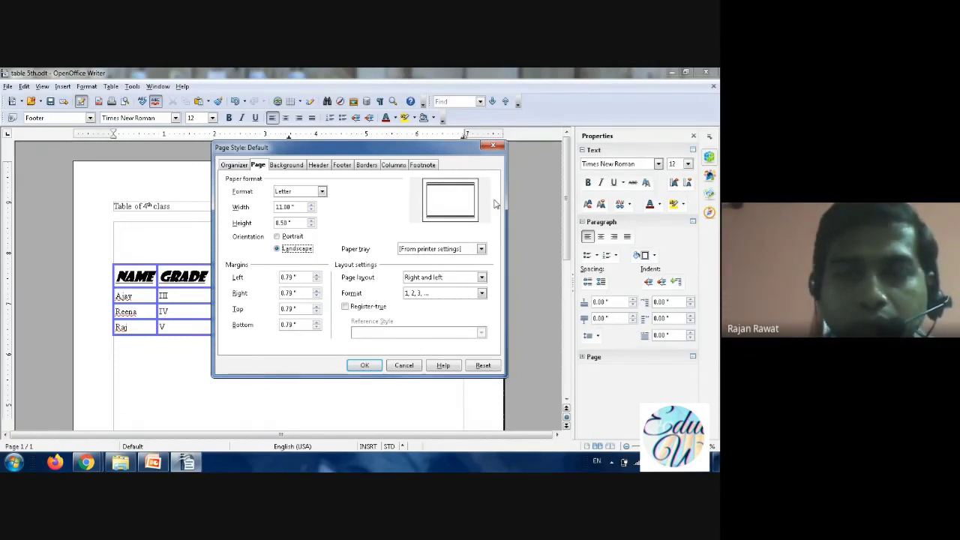
click(277, 236)
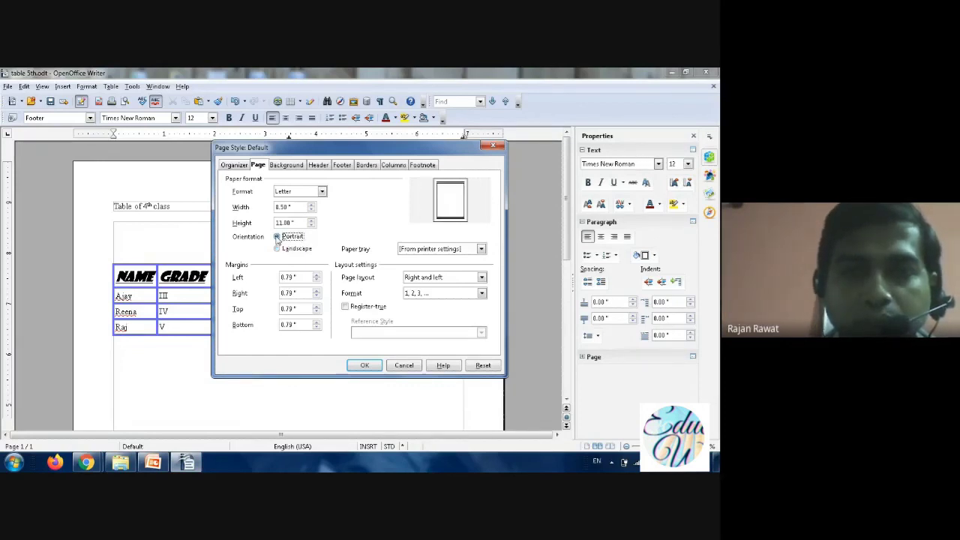
click(276, 248)
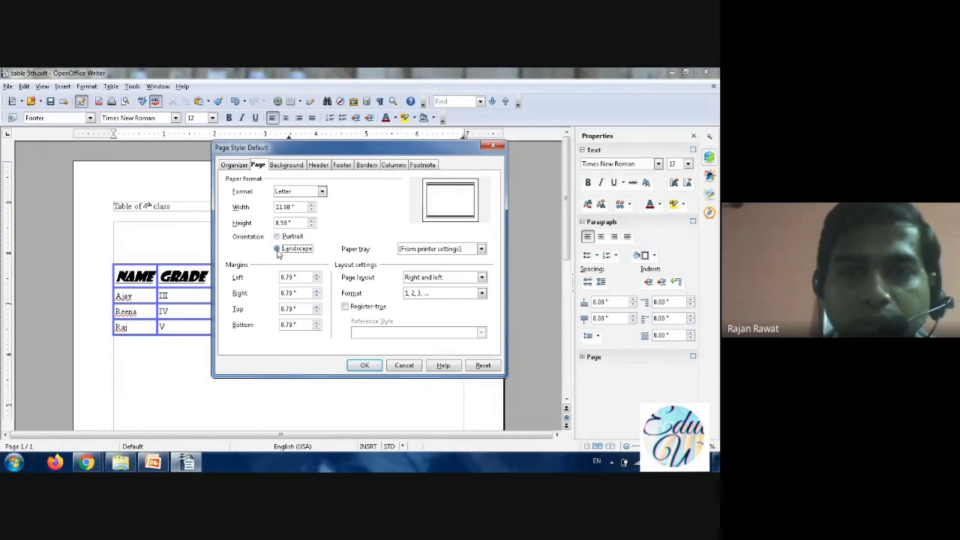
click(277, 237)
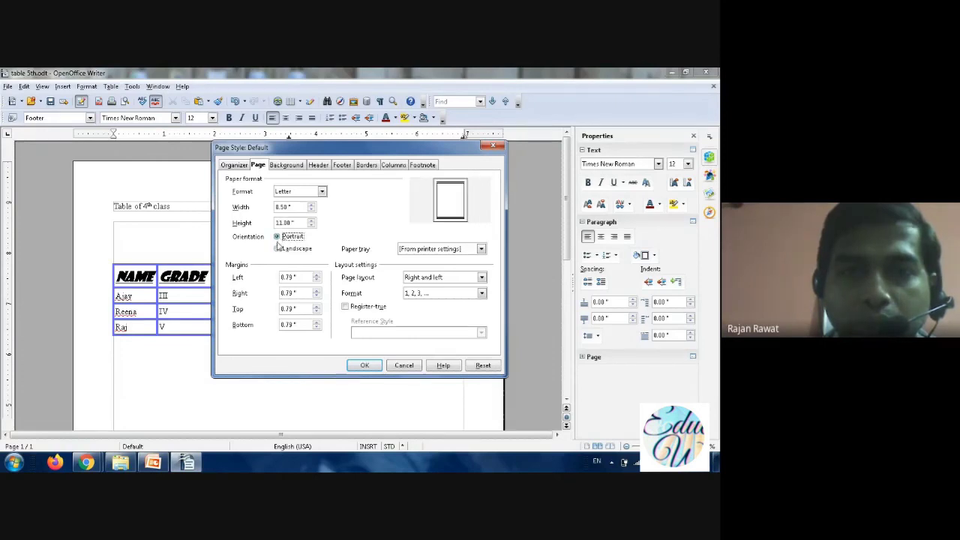
click(277, 250)
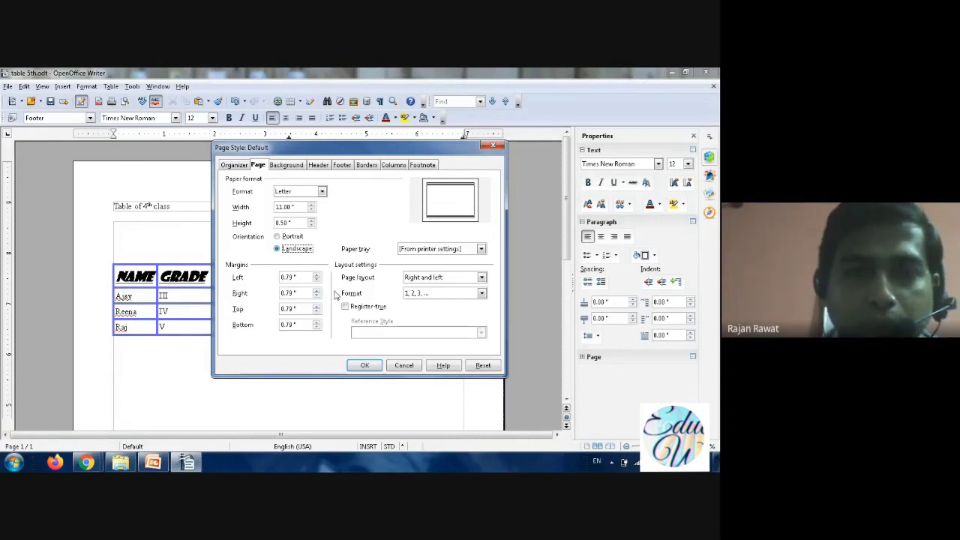
click(358, 365)
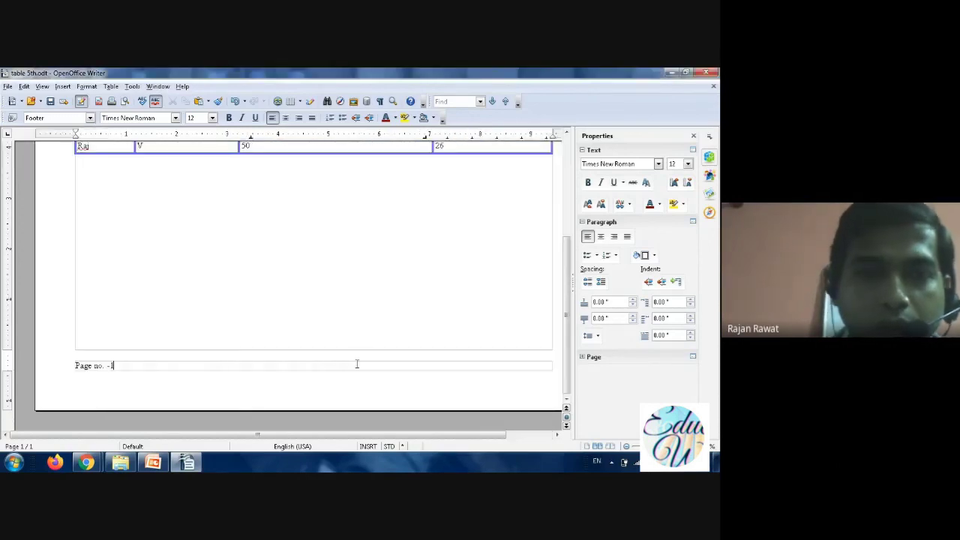
scroll(385, 323, up, 5)
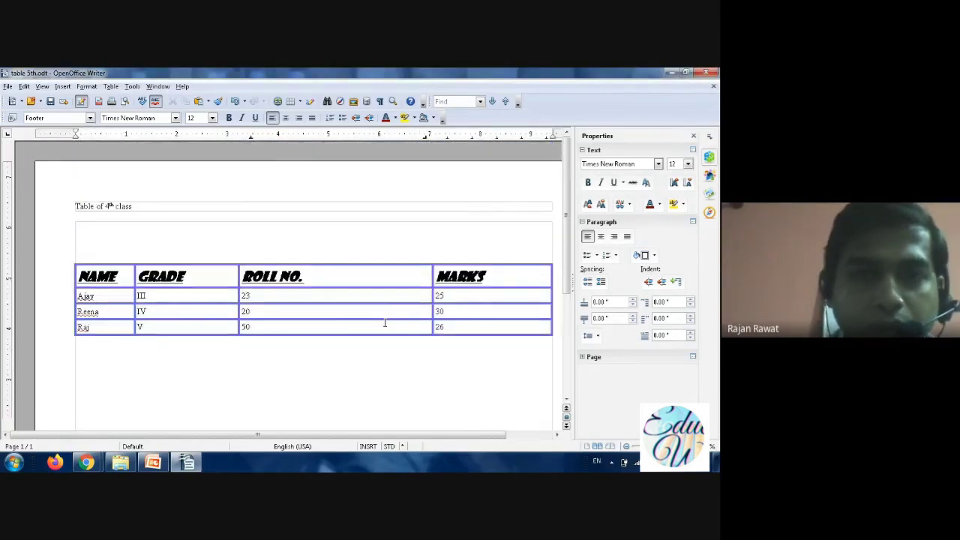
scroll(332, 344, right, 2)
scroll(332, 345, left, 2)
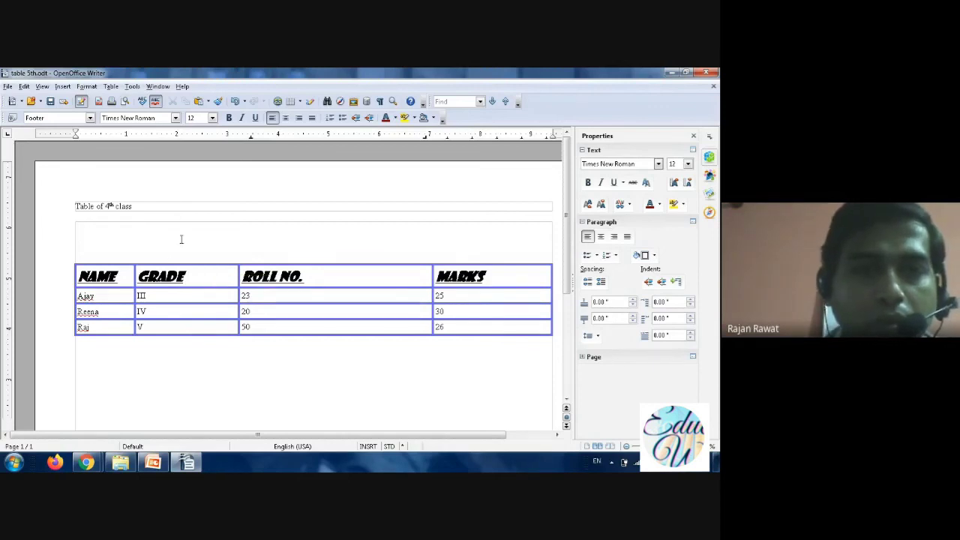
- Set the page orientation back to Portrait in the Default page style and apply the change
click(86, 87)
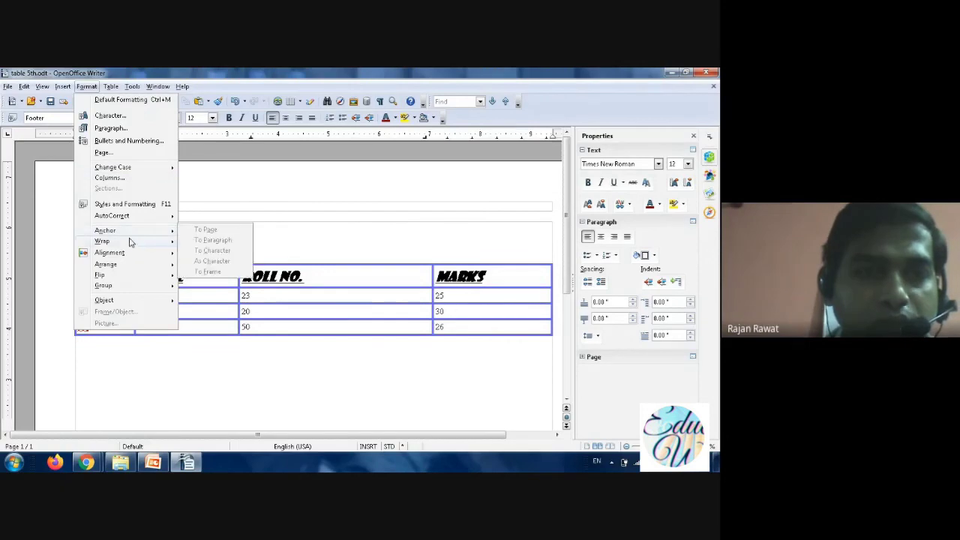
click(136, 153)
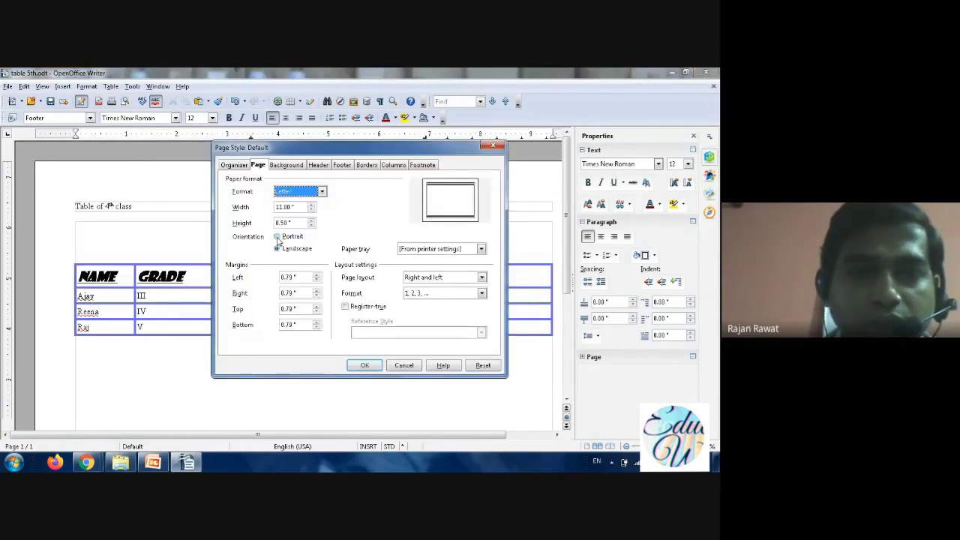
click(277, 237)
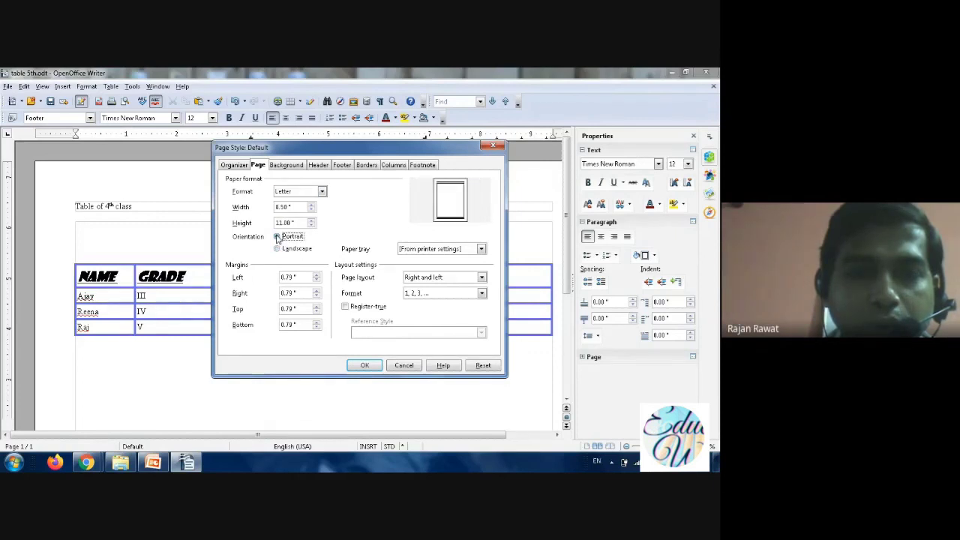
click(362, 365)
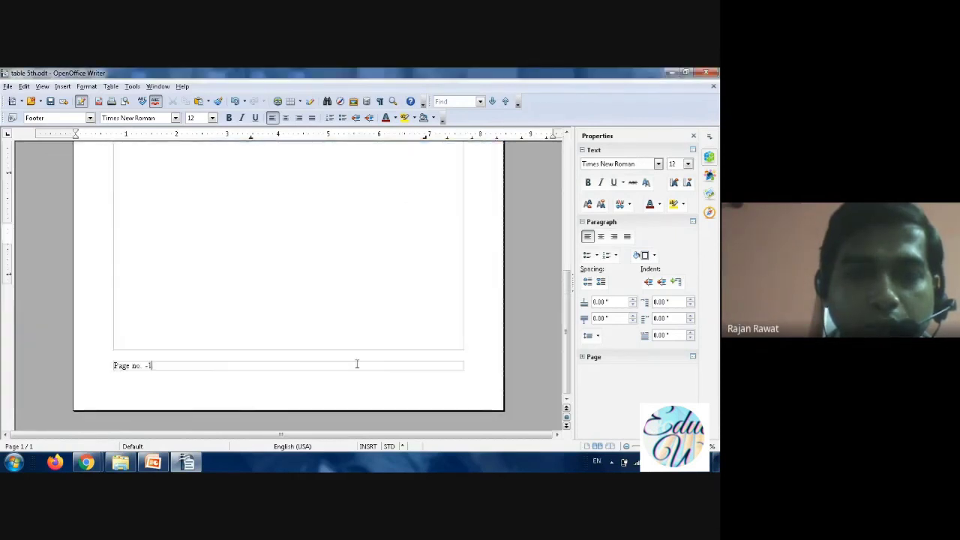
- Examine the page layout in portrait orientation, including the header, the table and the empty area below it
scroll(388, 328, up, 10)
scroll(387, 326, up, 3)
scroll(387, 326, down, 3)
scroll(386, 327, up, 3)
scroll(387, 328, down, 6)
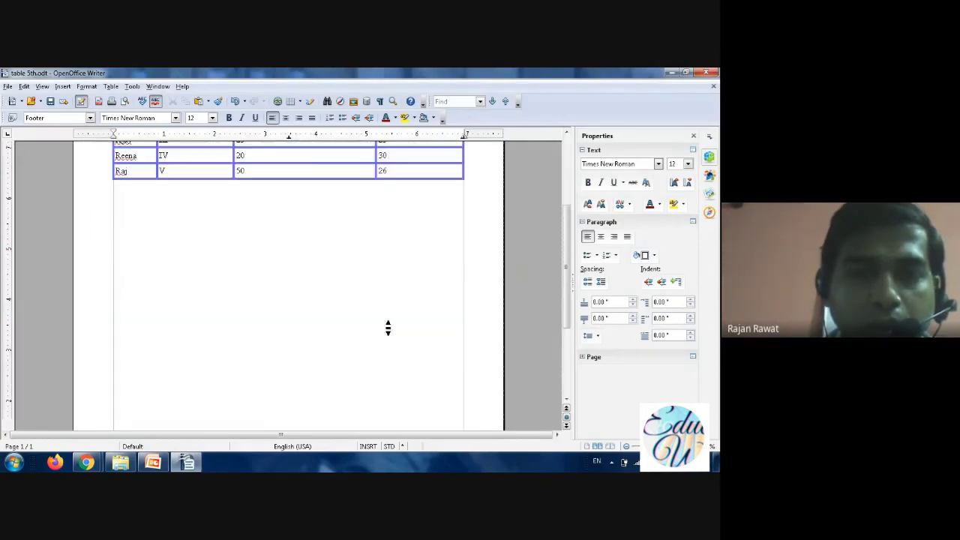
scroll(388, 327, up, 5)
scroll(388, 328, up, 1)
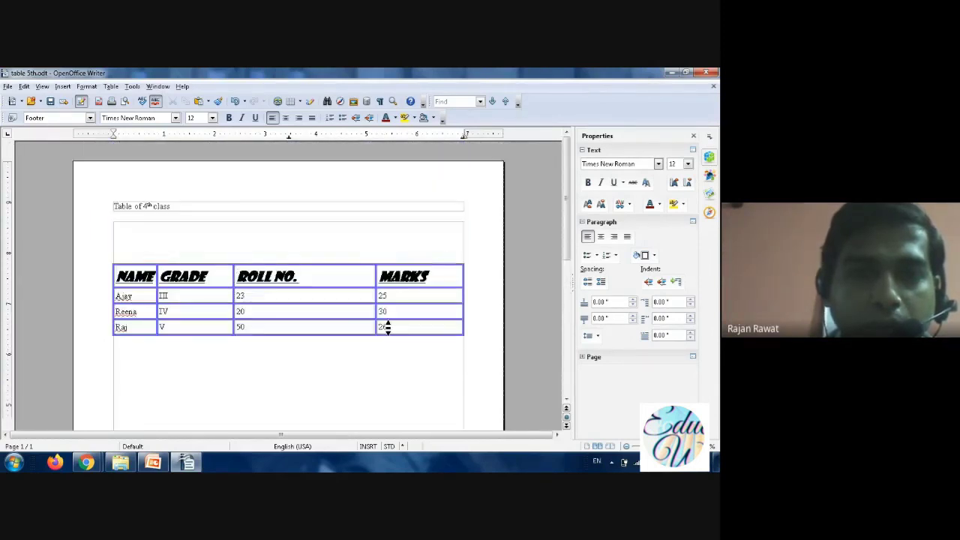
scroll(389, 328, down, 2)
scroll(388, 328, up, 1)
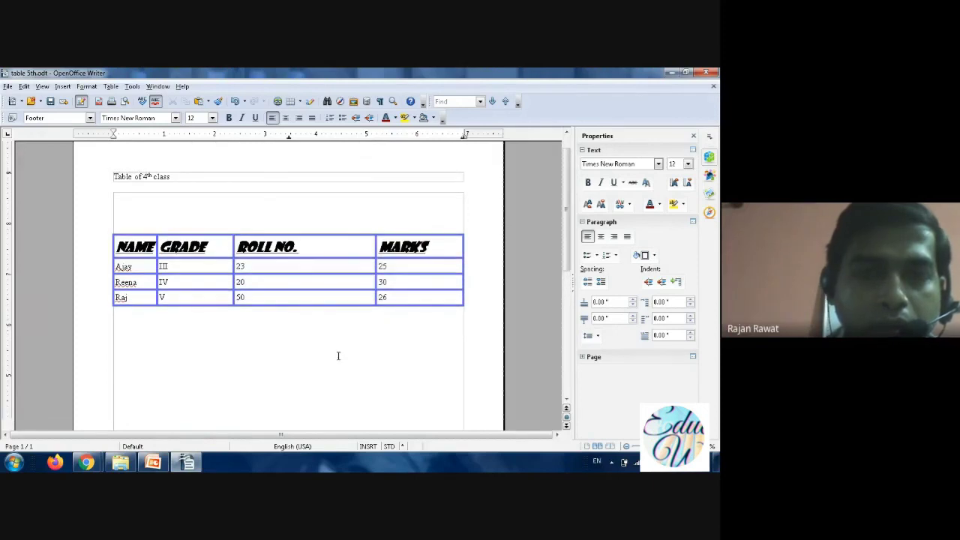